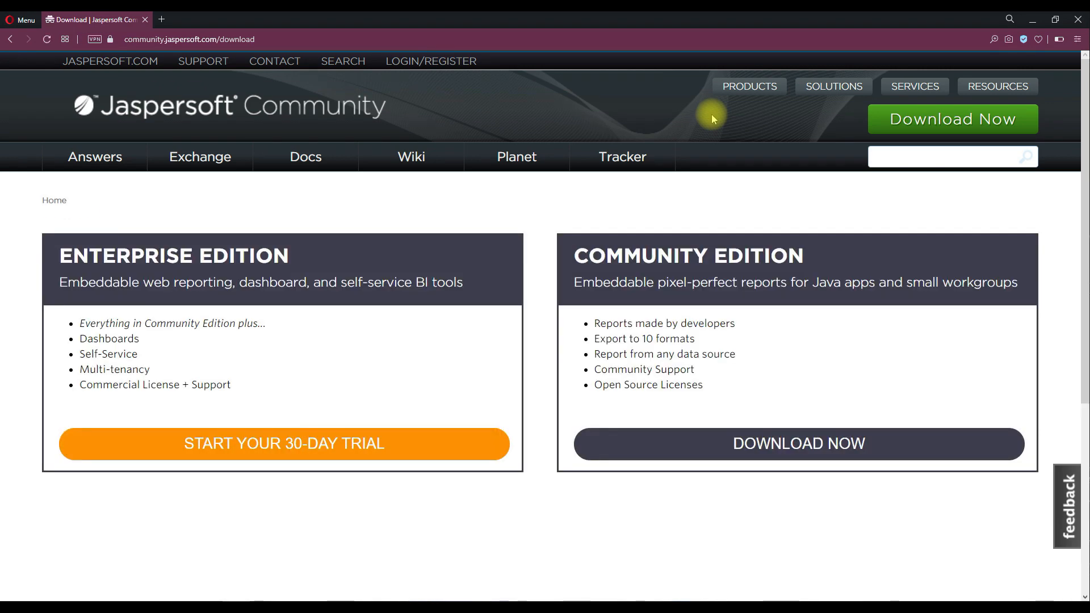
Open the Community Edition downloads and go to the Jaspersoft Studio CE download page.
left_click(739, 445)
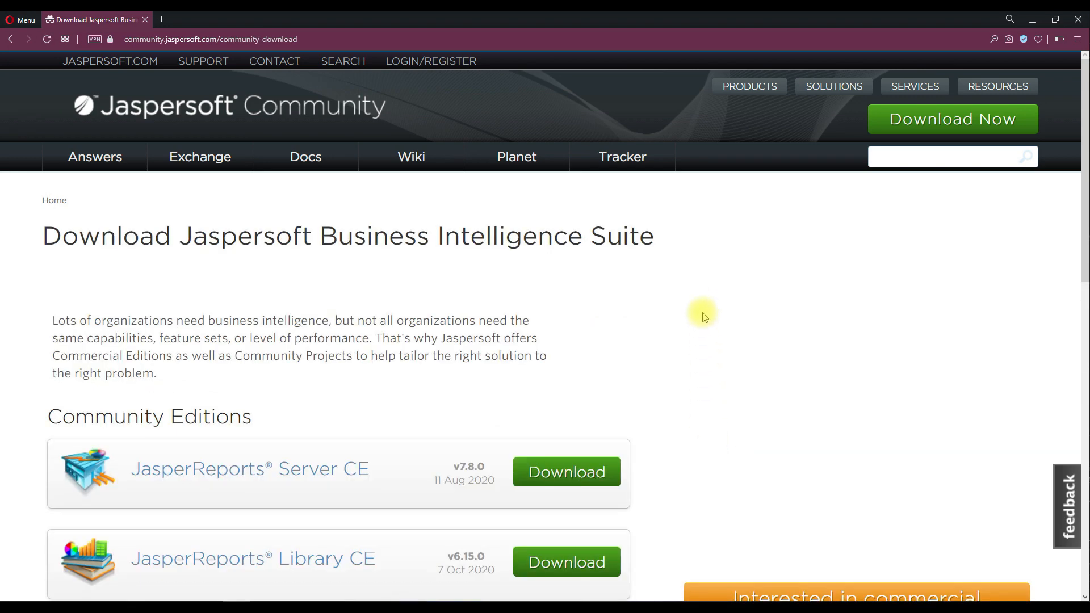
scroll(704, 304, "down", 3)
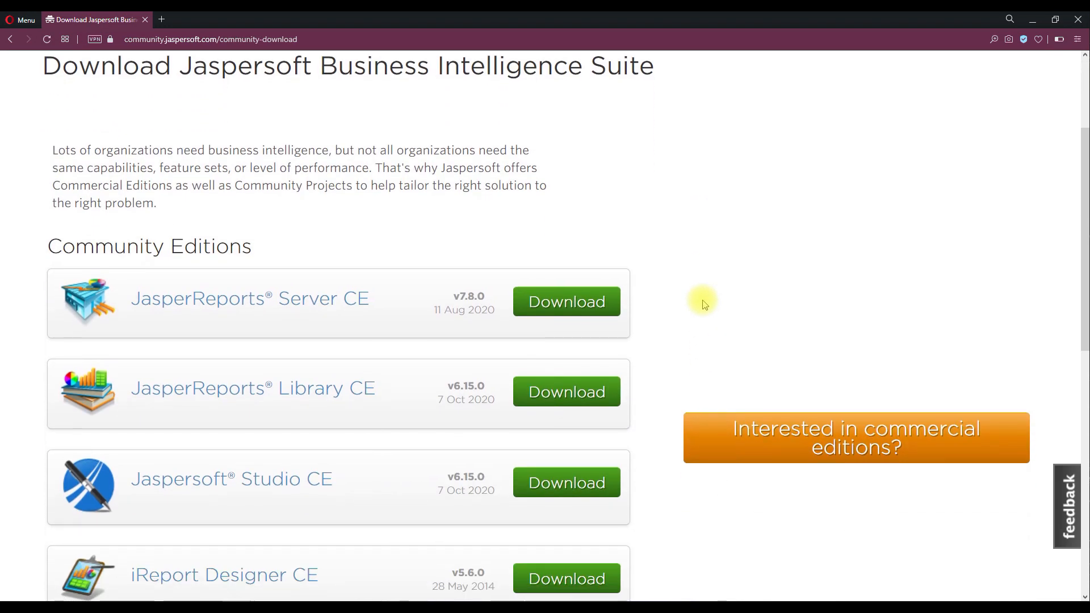
scroll(703, 300, "down", 2)
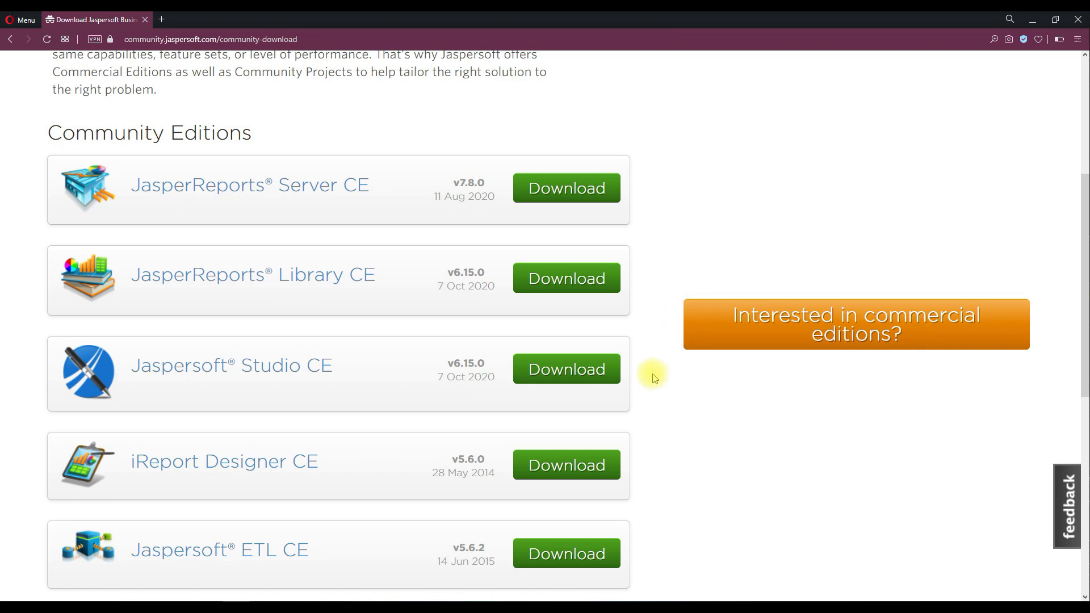
left_click(617, 380)
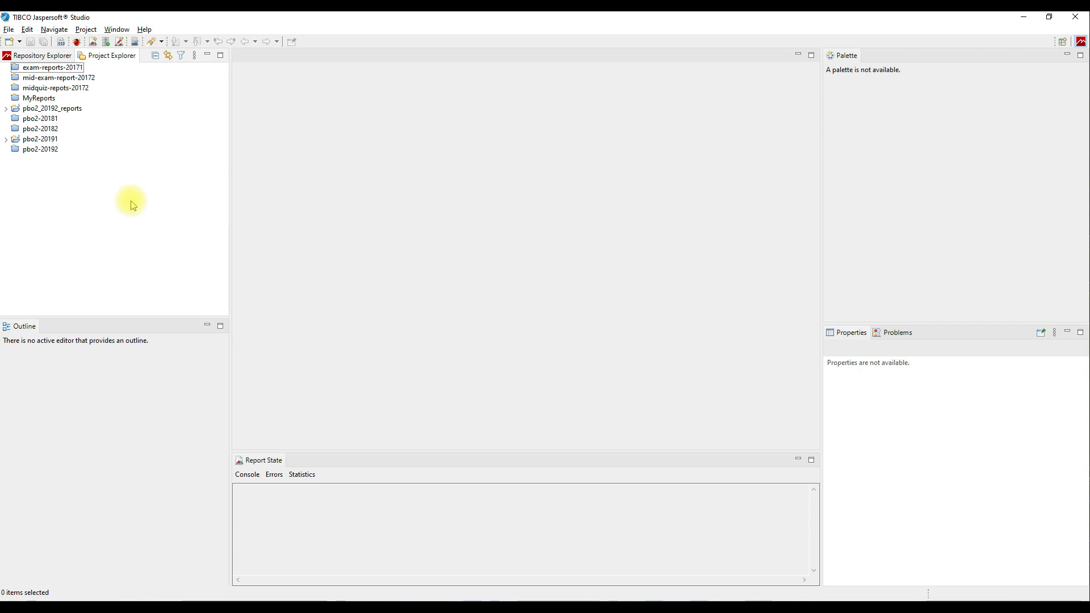
Create a new JasperReports Project named 'demofx-report' from File > New > Project.
left_click(8, 30)
mouse_move(28, 31)
mouse_move(138, 43)
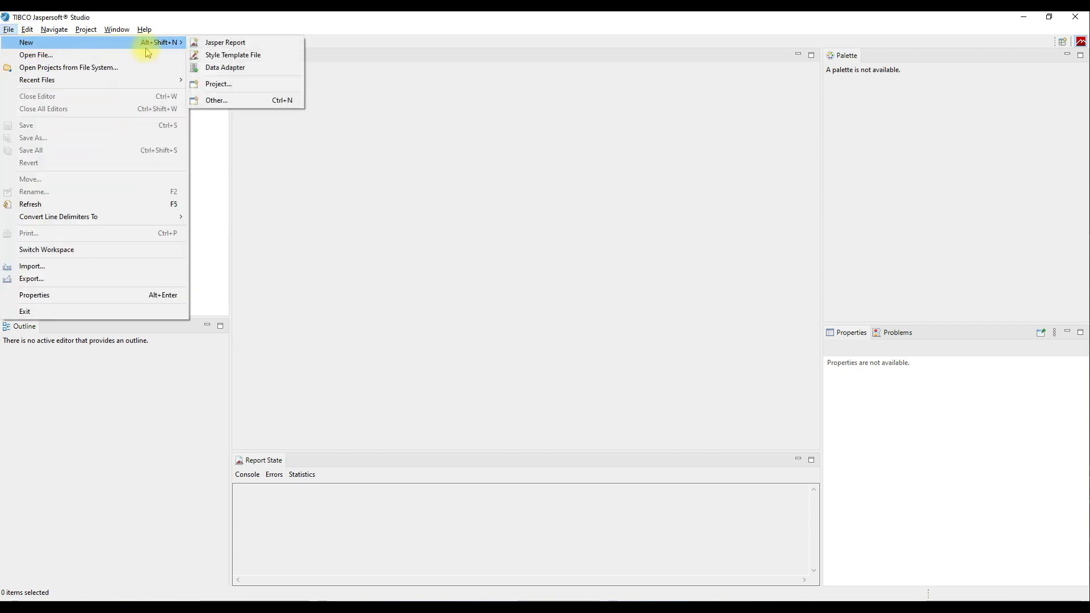
left_click(282, 90)
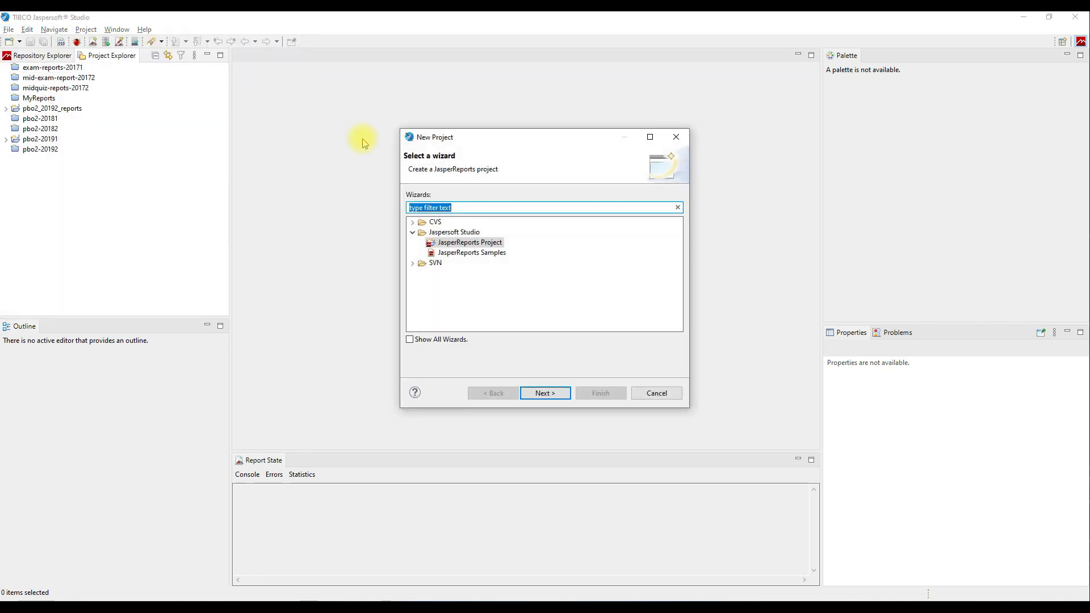
left_click(495, 243)
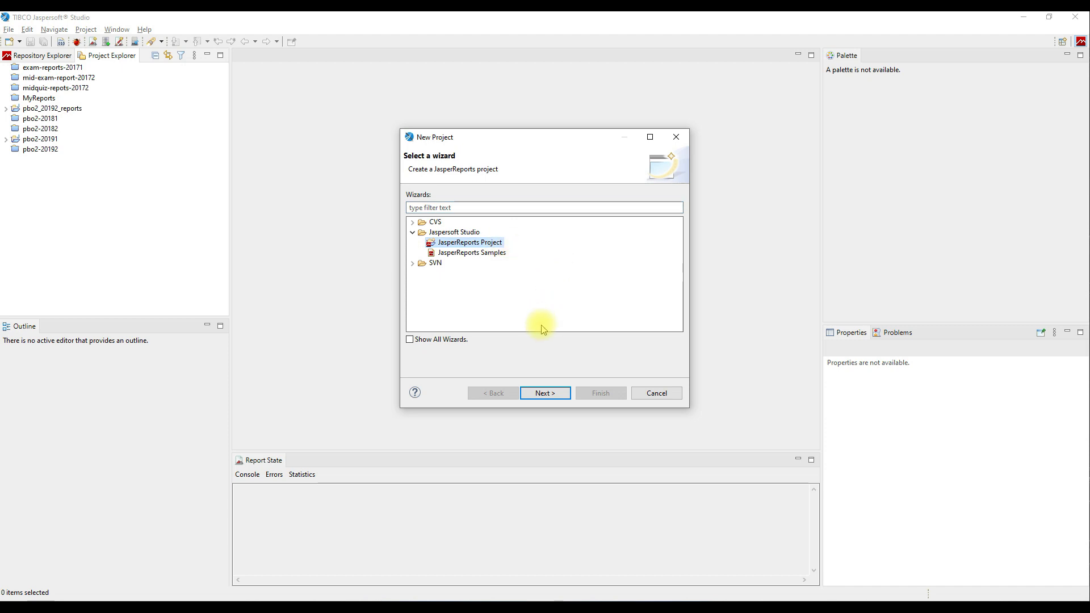
left_click(563, 393)
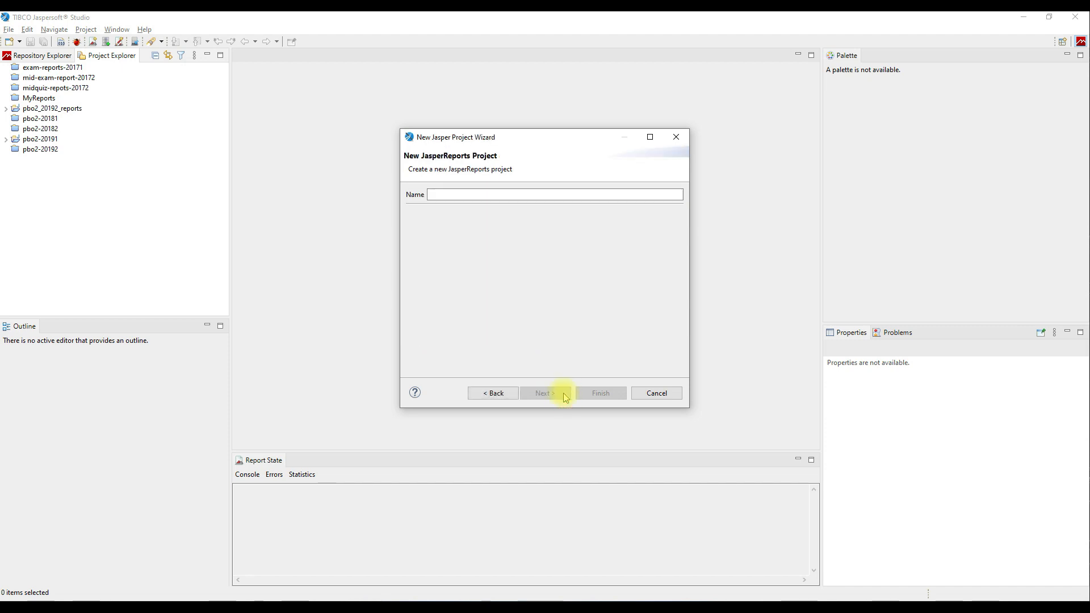
left_click(541, 193)
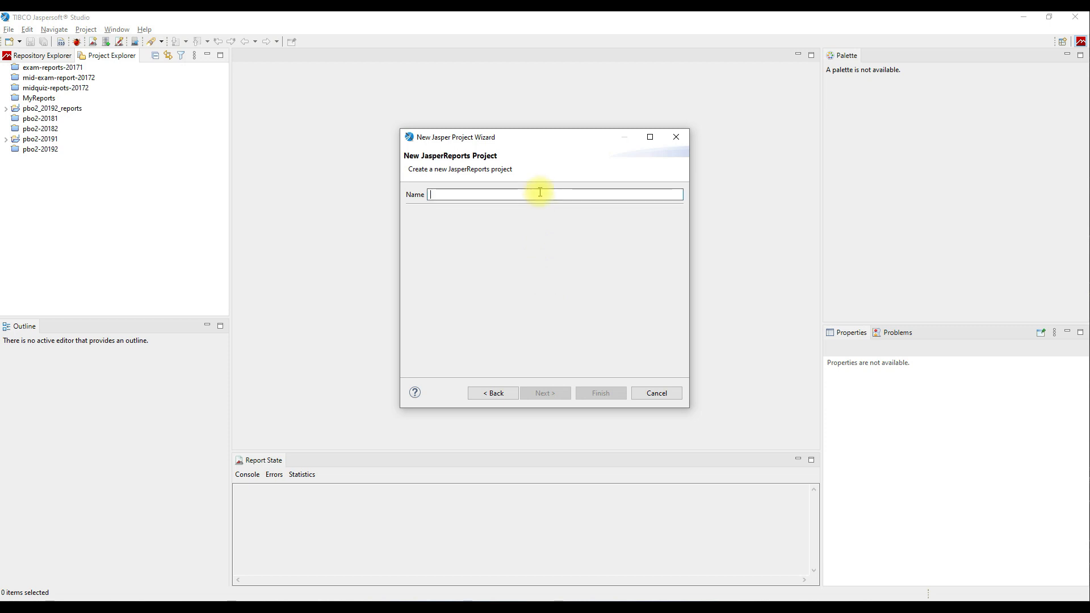
type("demofx-report")
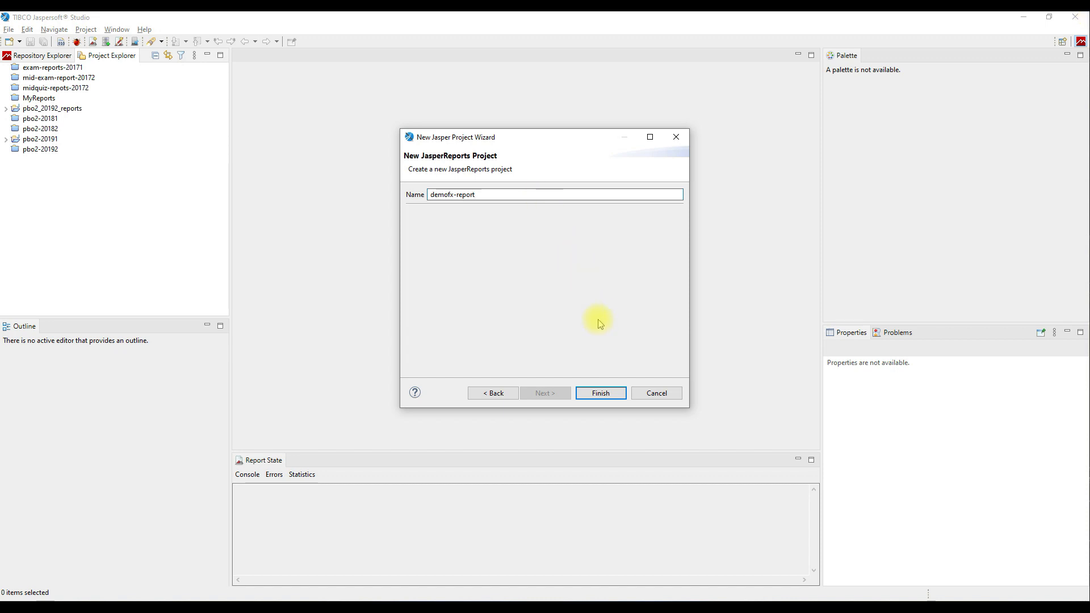
left_click(622, 398)
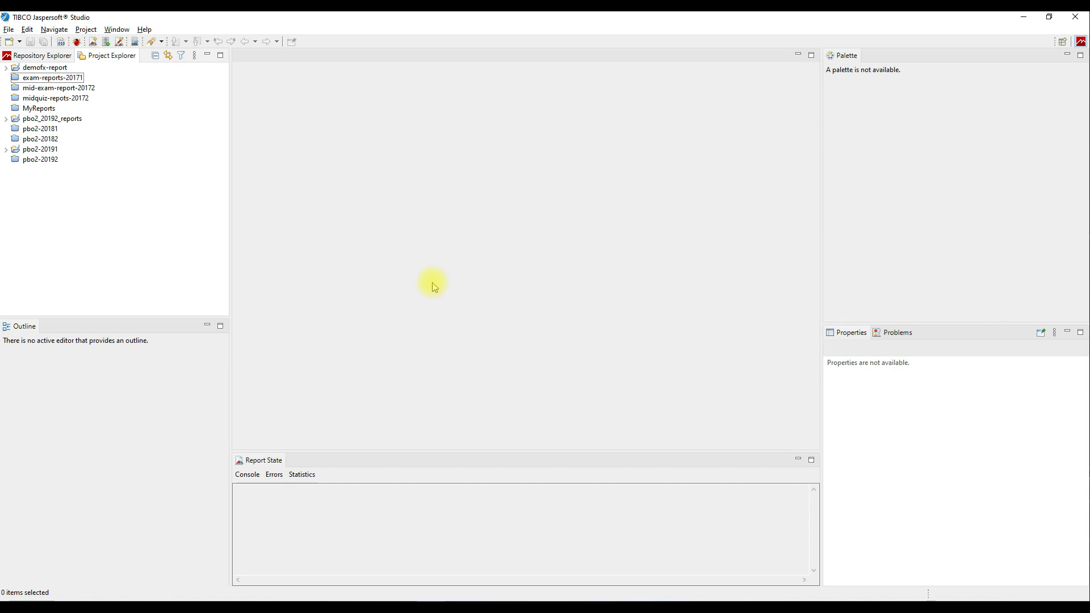
Add a Blank A4 Jasper Report named report01.jrxml to demofx-report and advance to Data Source.
left_click(6, 68)
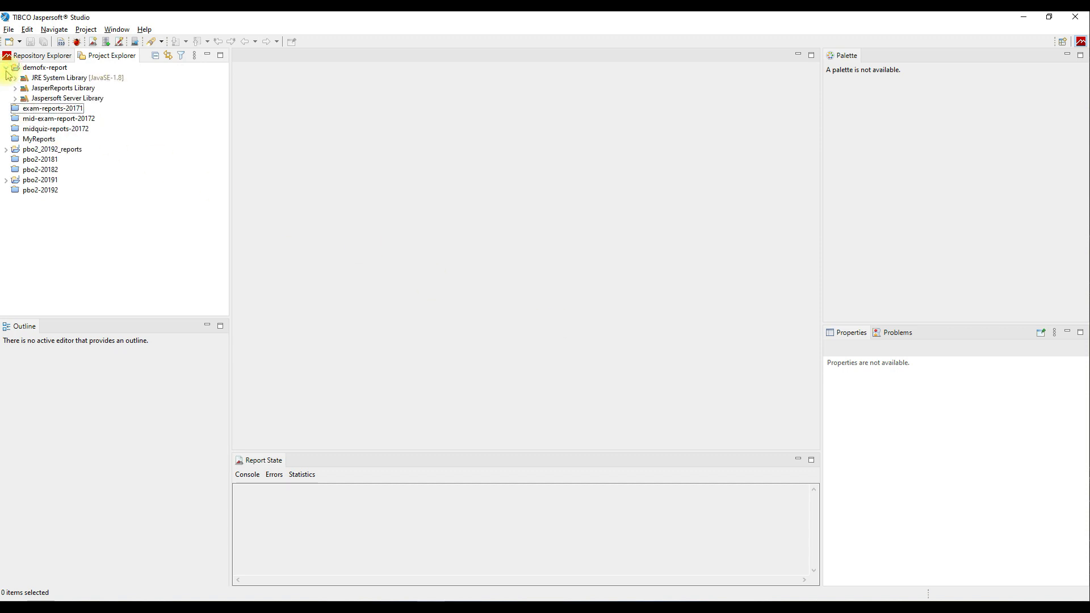
right_click(61, 69)
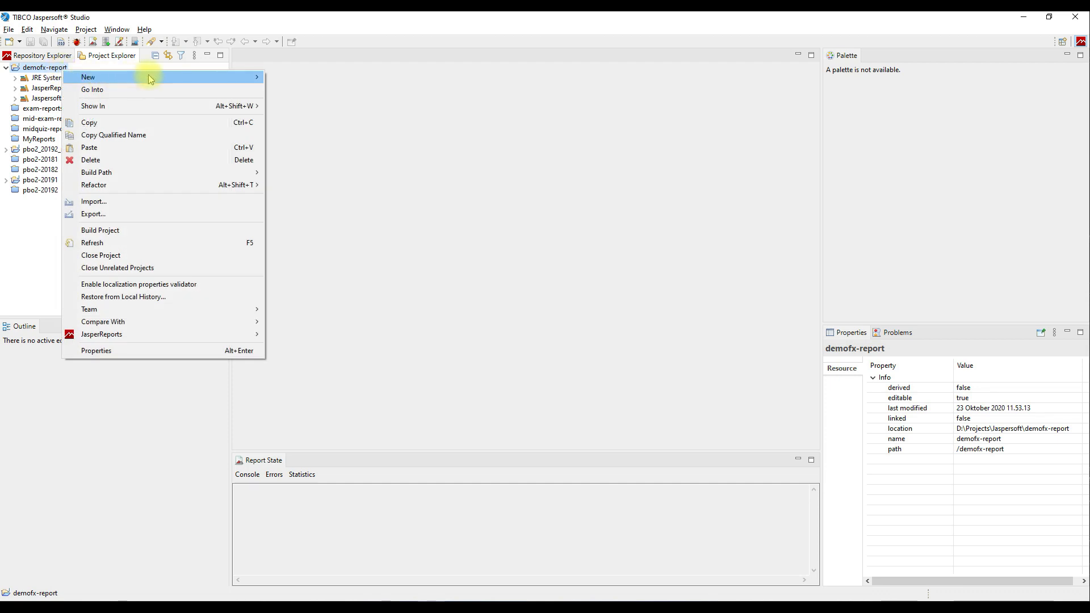
mouse_move(136, 77)
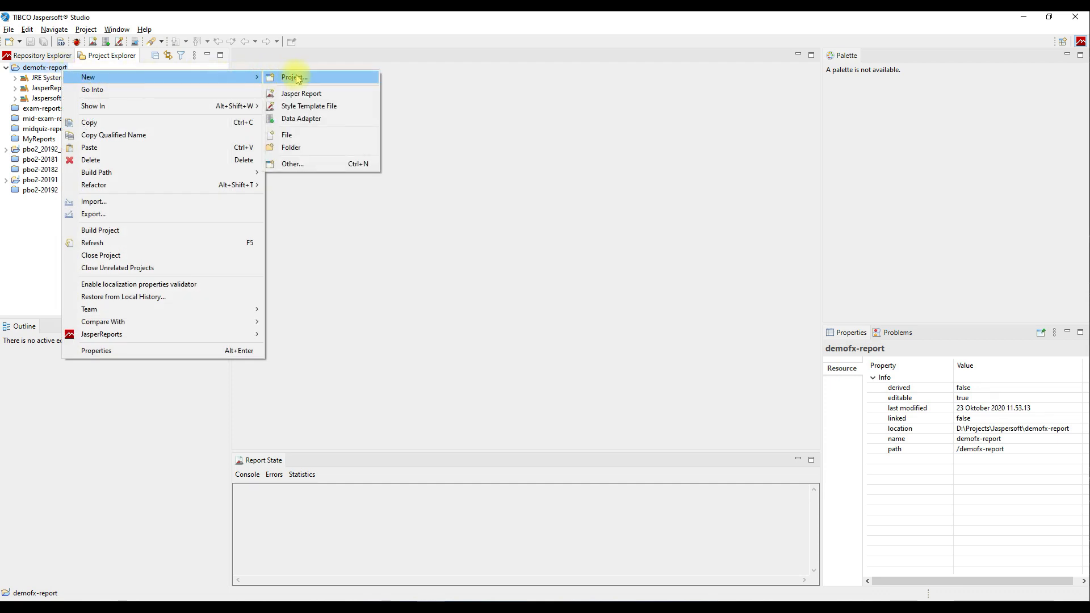
left_click(364, 95)
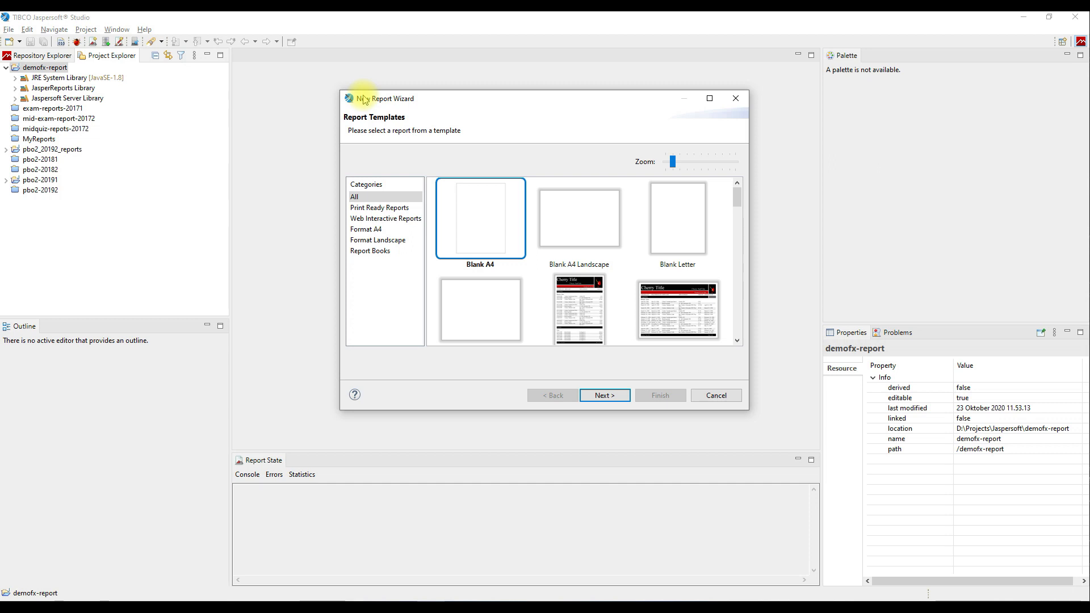
left_click(625, 397)
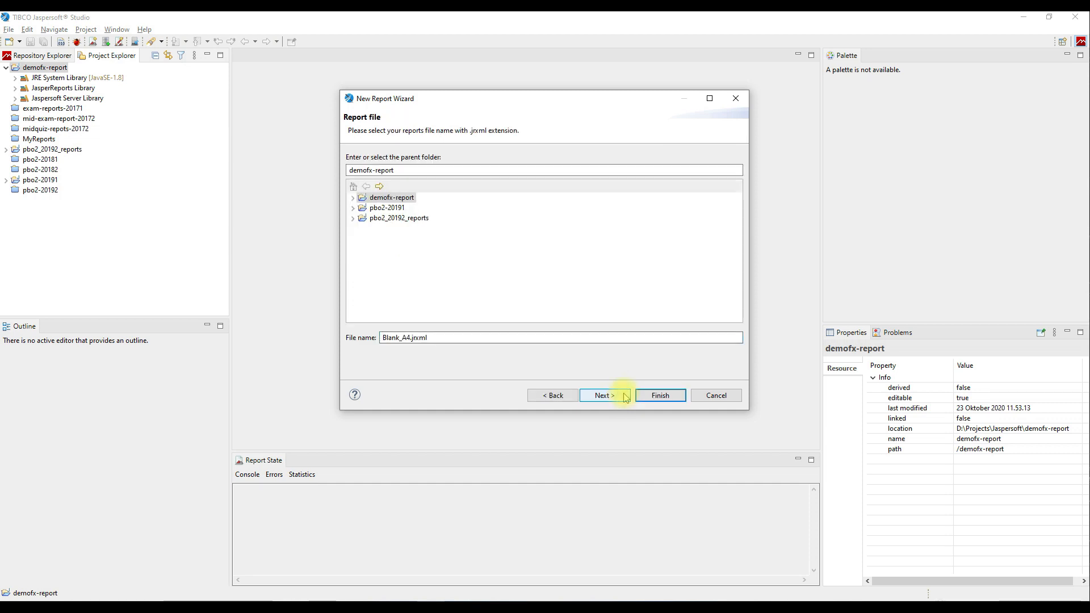
double_click(412, 338)
type("report0")
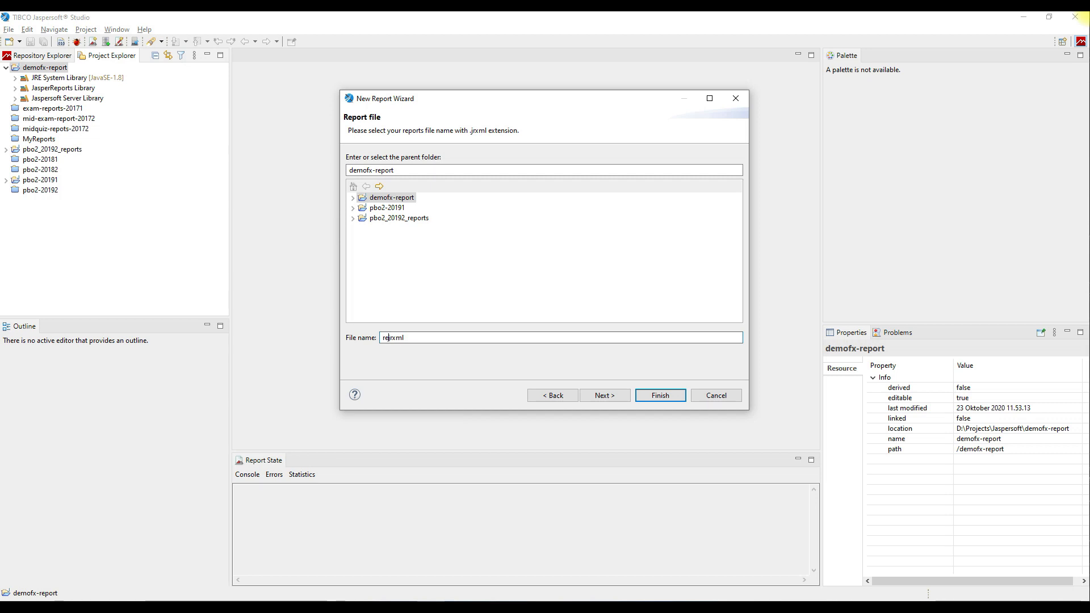
type("1")
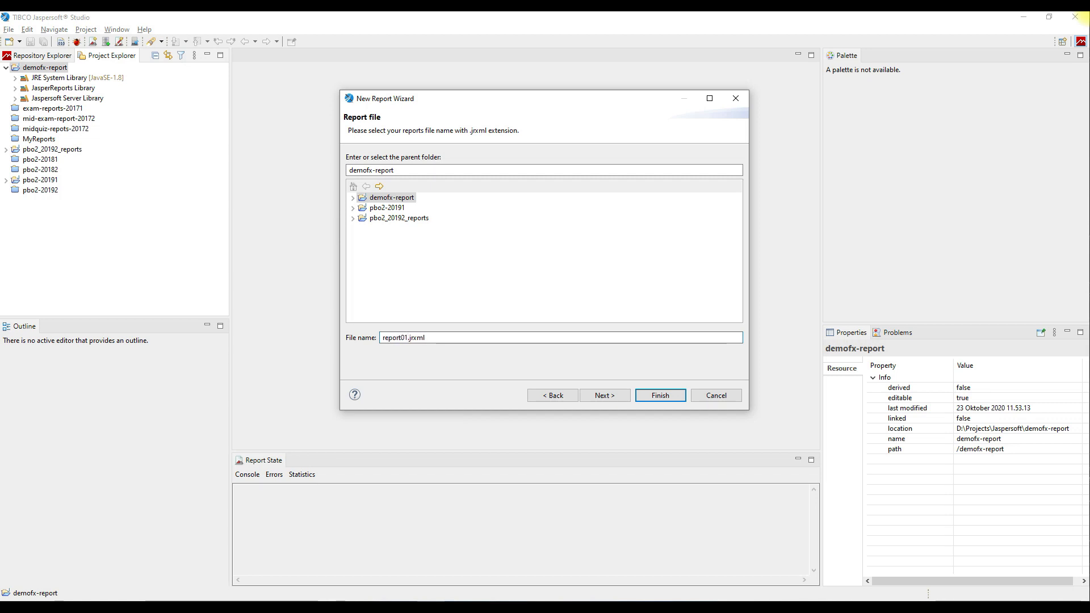
left_click(616, 397)
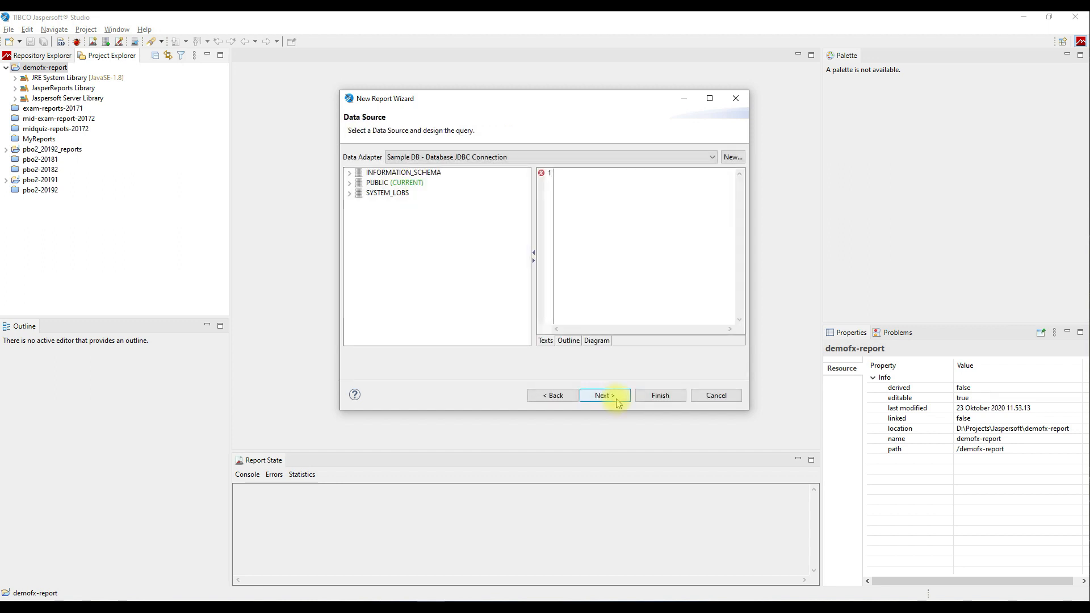
Launch the Data Adapter Wizard with New... beside the Data Adapter dropdown.
left_click(618, 400)
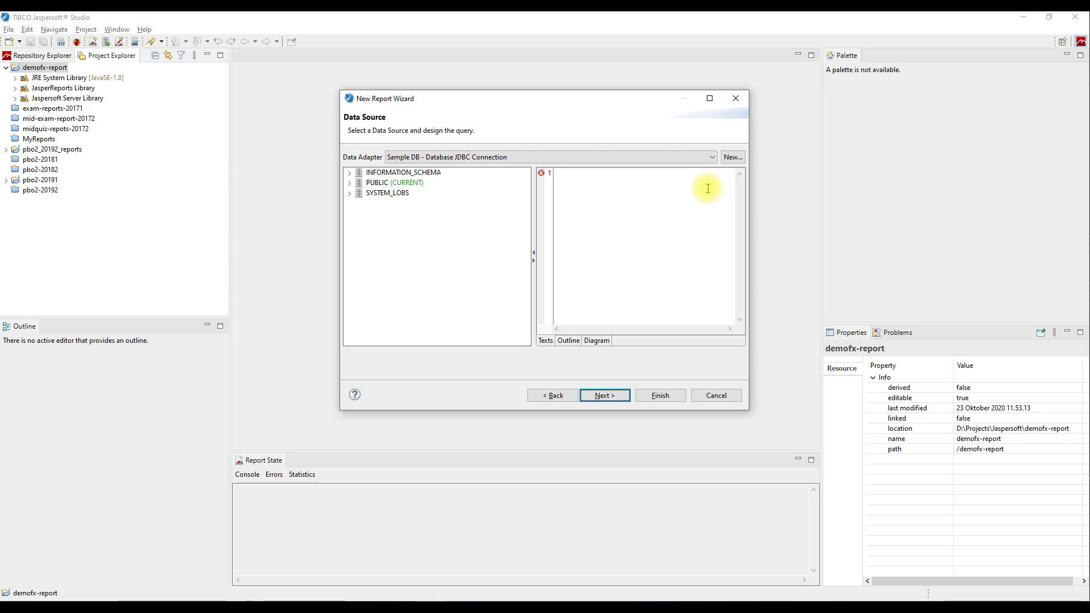
left_click(732, 157)
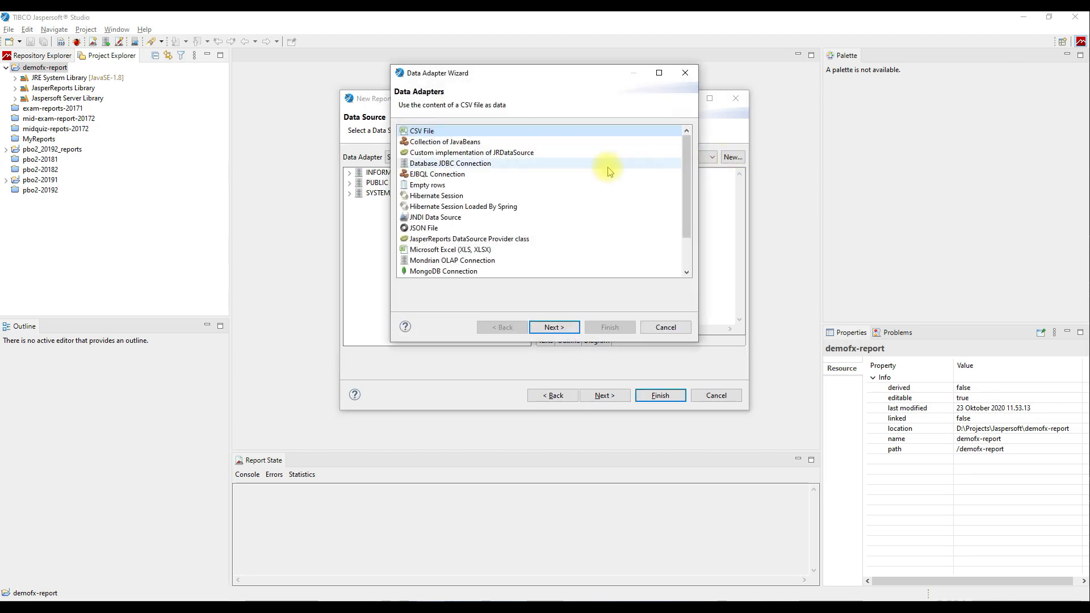
Choose a Database JDBC Connection adapter and name it 'DemoFX Data Adapter'.
left_click(583, 164)
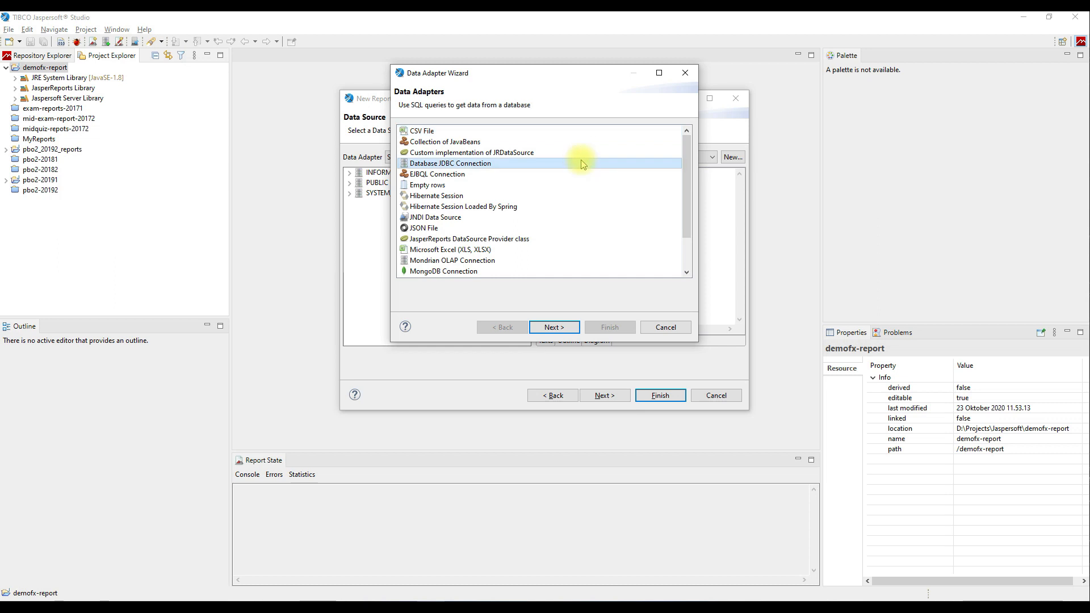
left_click(573, 329)
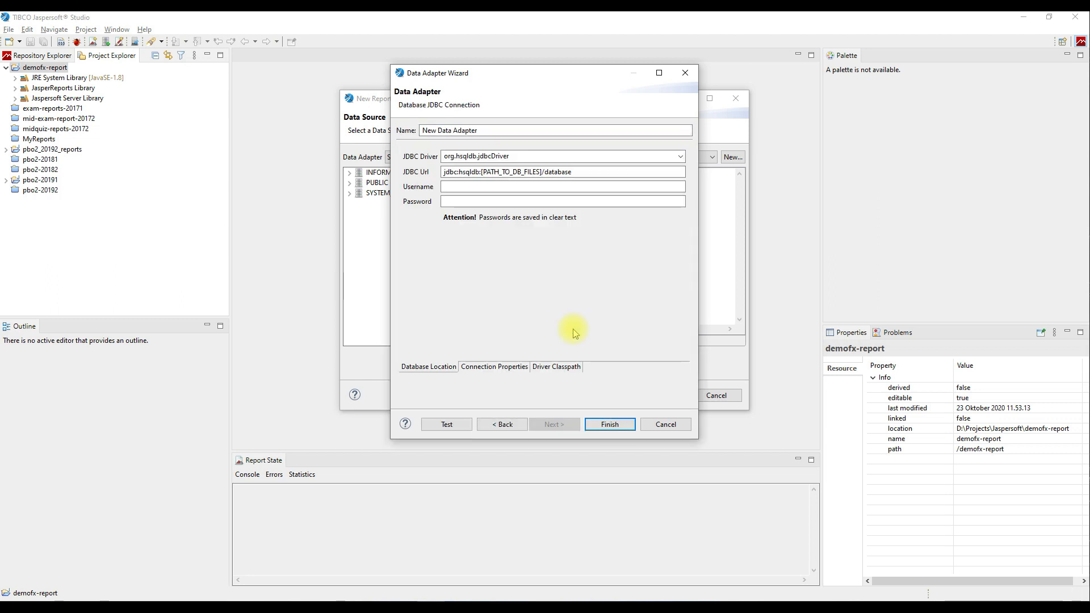
left_click(555, 130)
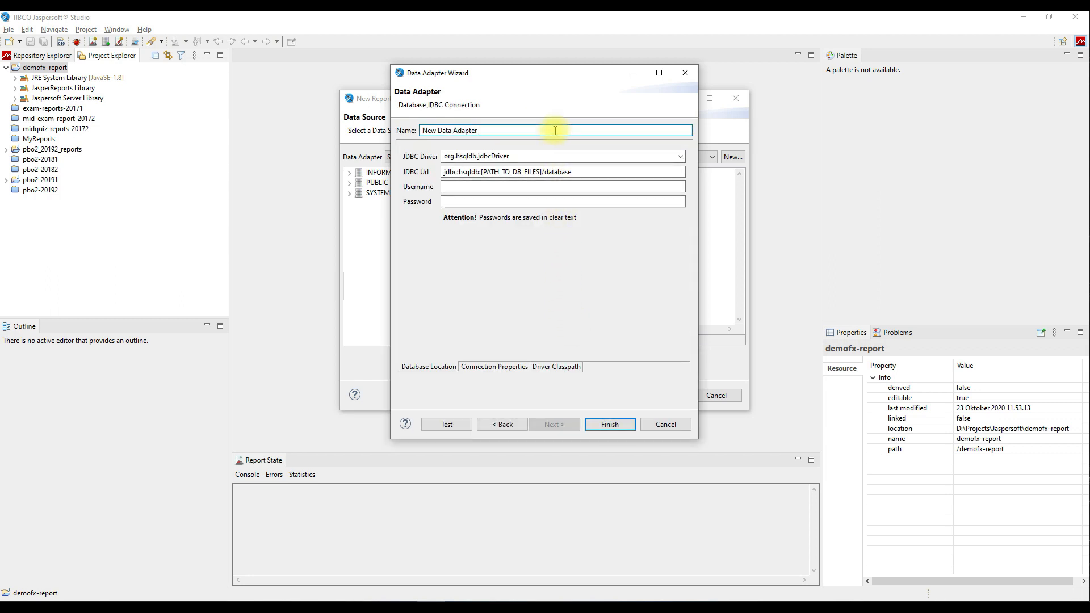
key("ctrl+a")
type("De")
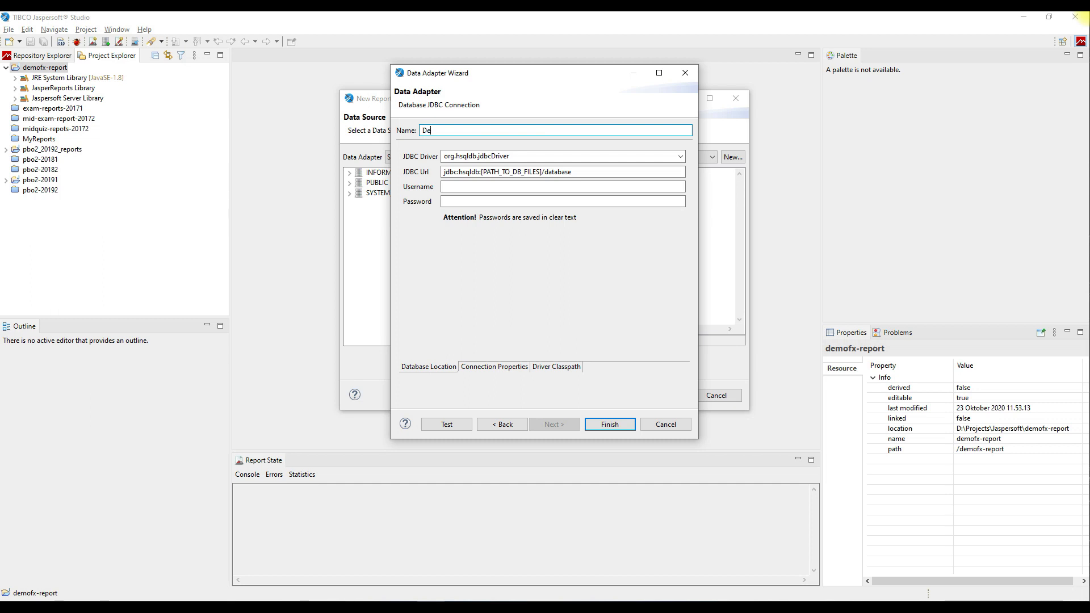
type("moFX Data Adapter")
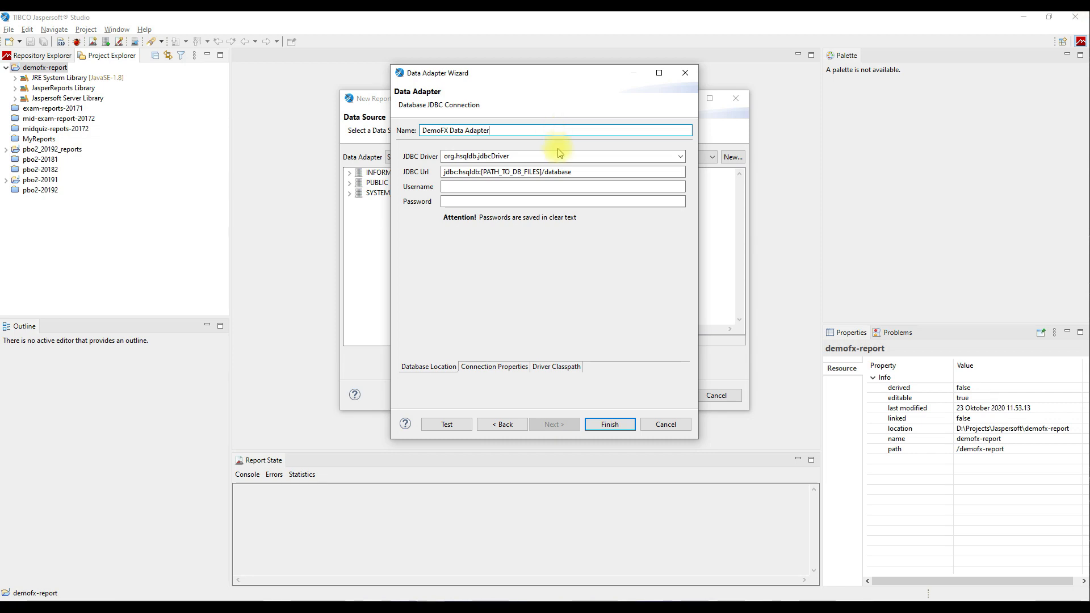
Select the MySQL driver, set the URL to jdbc:mysql://localhost/demofx2020, and enter the database credentials.
left_click(680, 157)
scroll(610, 290, "down", 4)
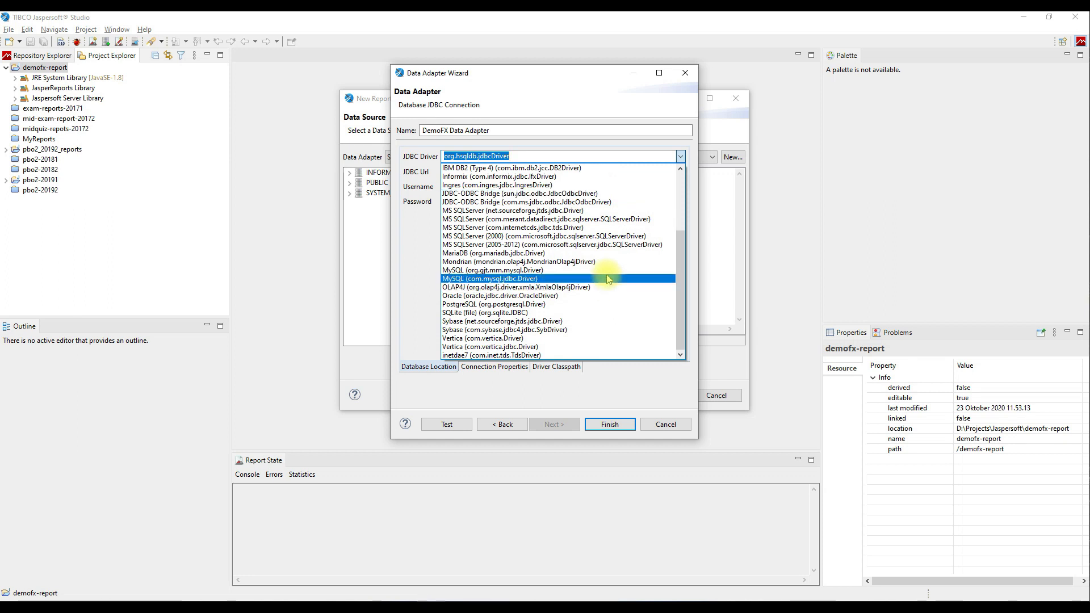
left_click(608, 279)
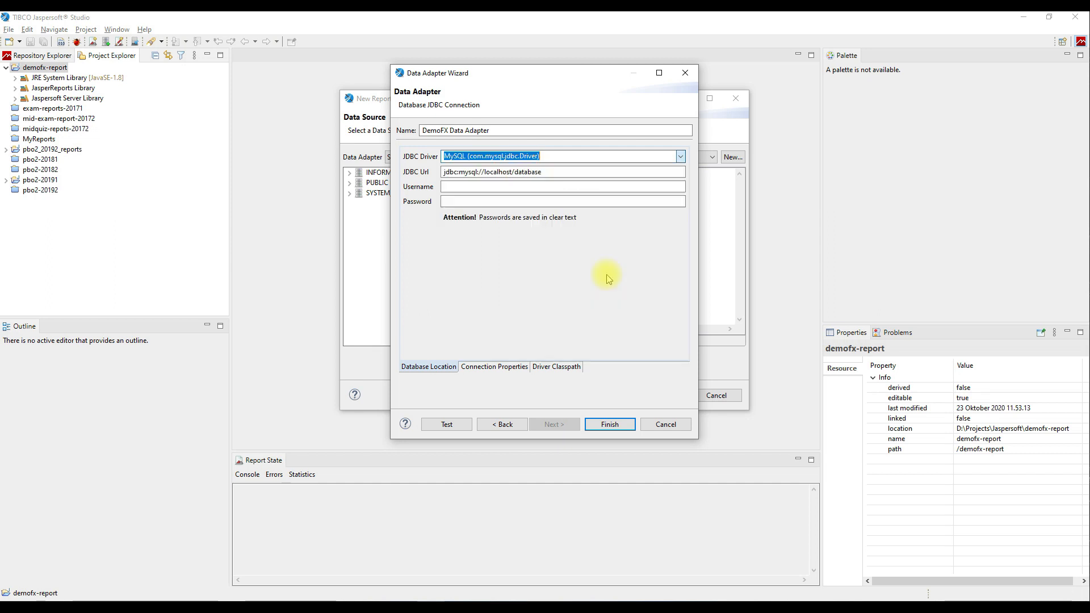
left_click(523, 171)
left_click(549, 172)
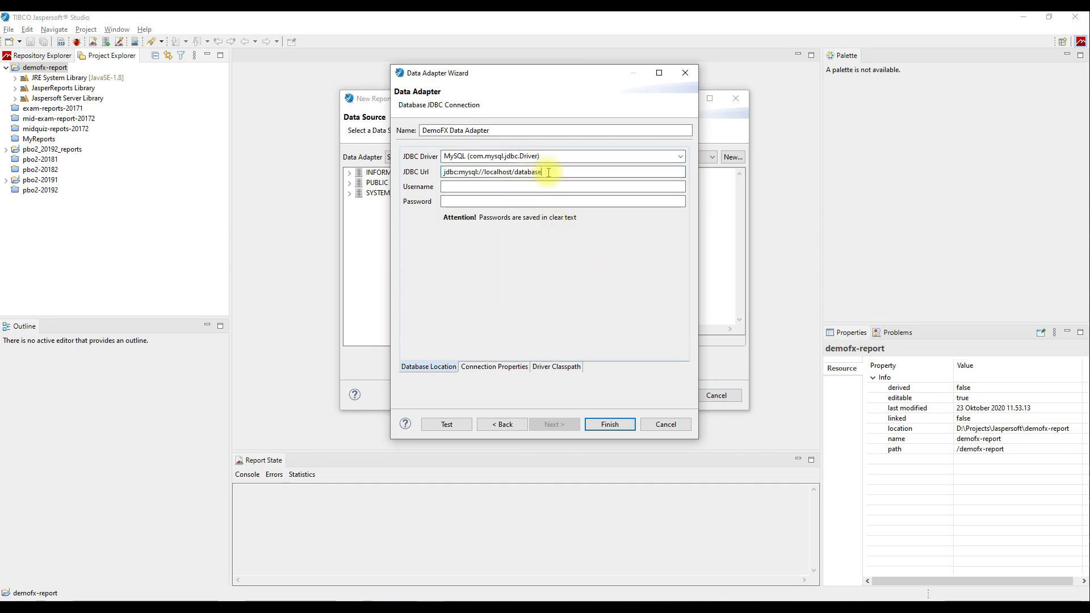
key("BackSpace")
key("BackSpace")
key("BackSpace")
key("BackSpace")
key("BackSpace")
key("BackSpace")
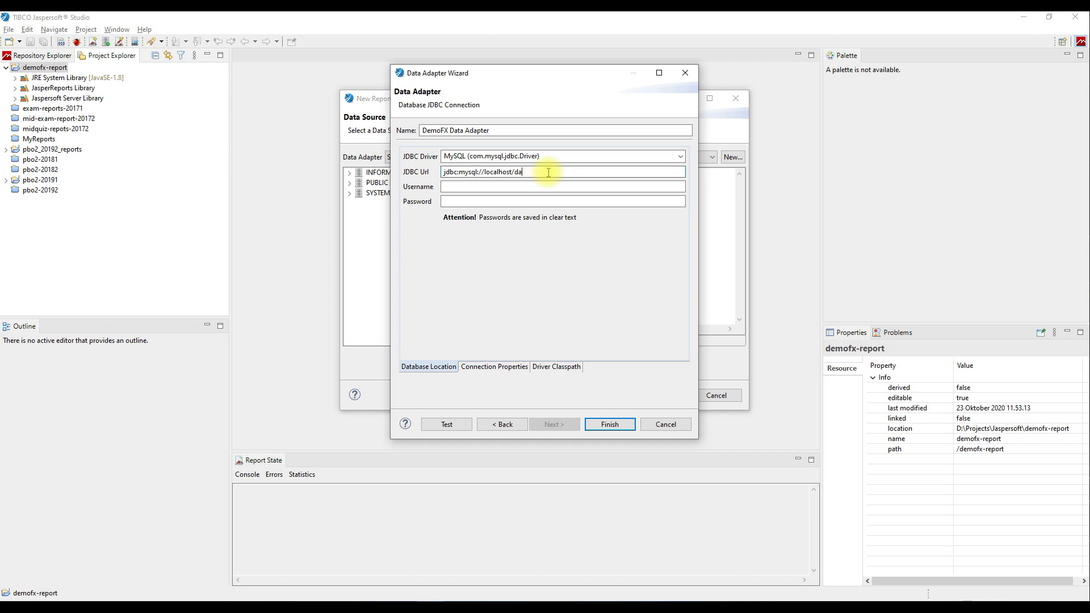
type("mofx2020")
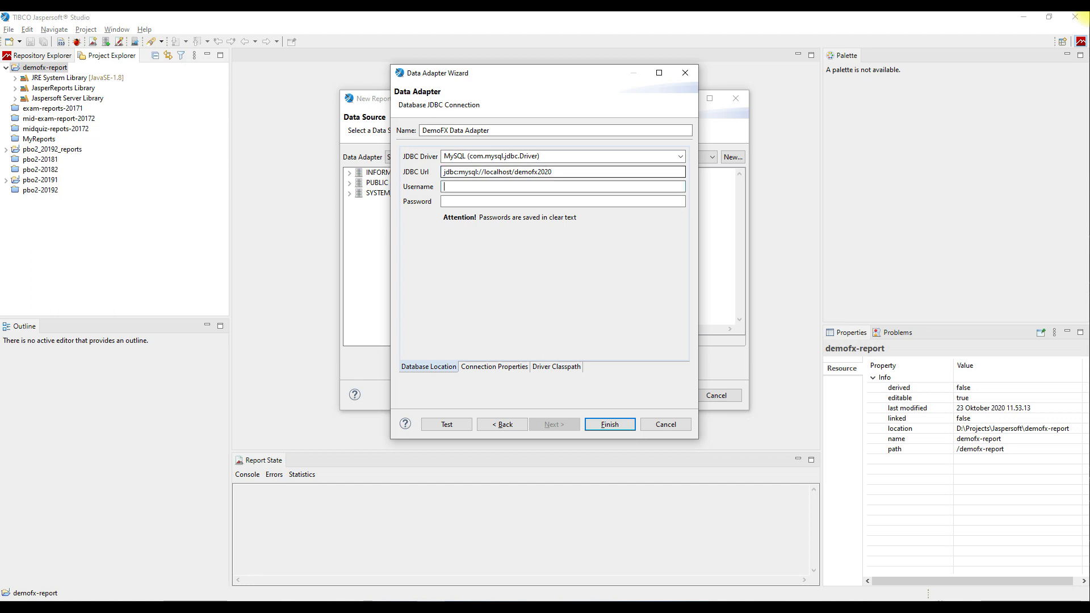
type("robby_demofx")
key("Tab")
type("•••••••••")
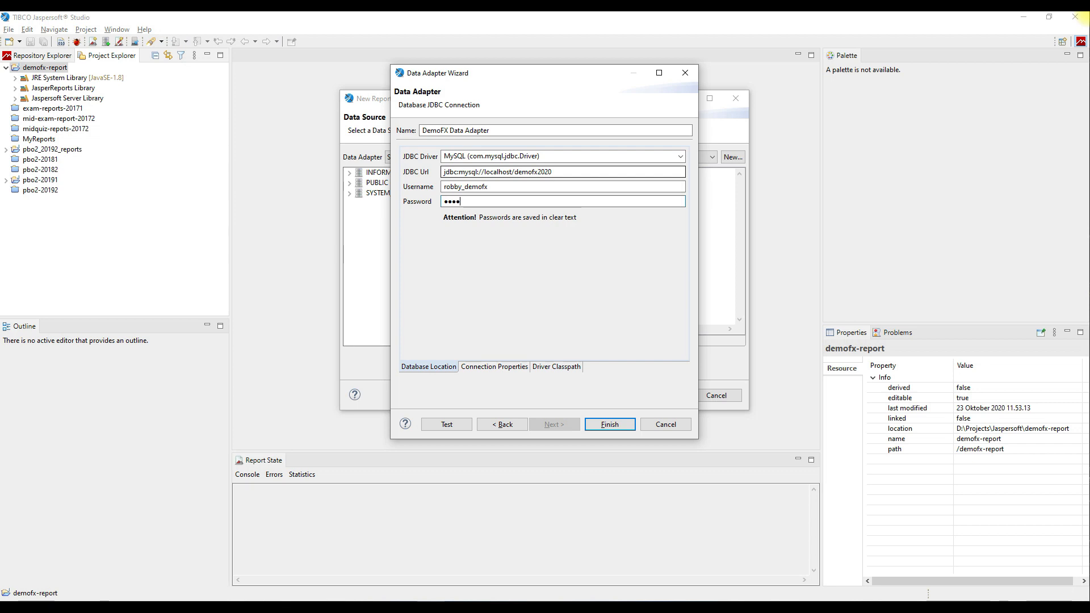
type("•••")
Add the mysql-connector-java-8.0.21 jar to the driver classpath, test the connection, and finish.
left_click(571, 368)
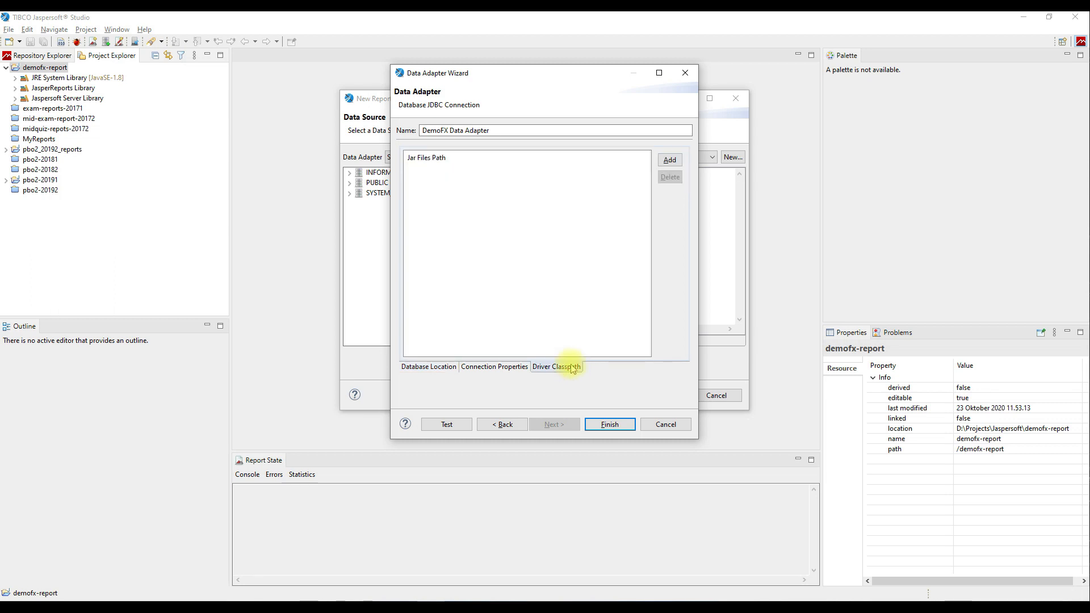
left_click(668, 162)
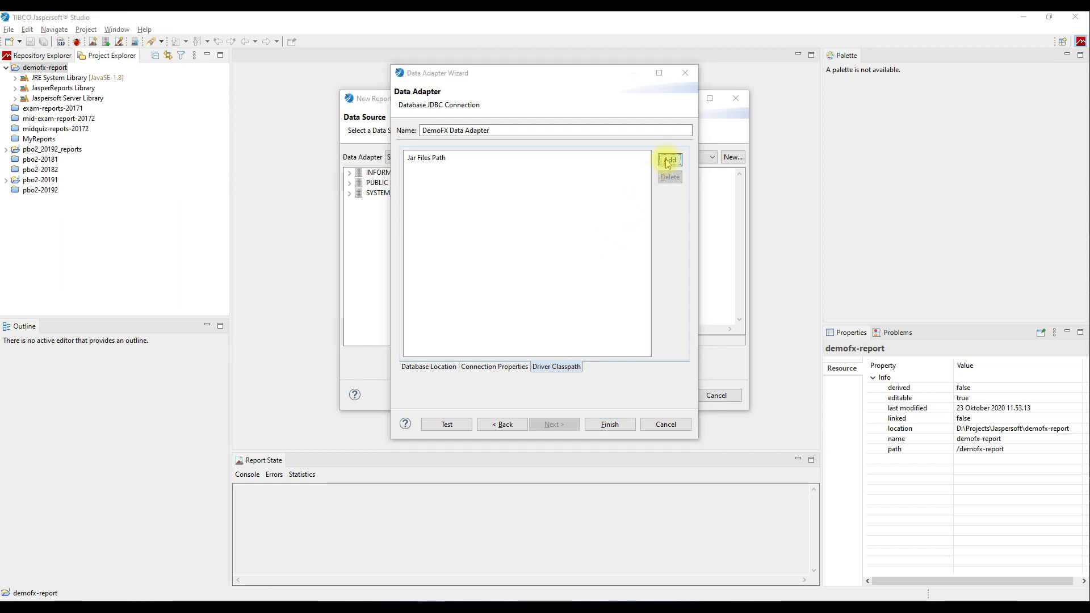
left_click(656, 188)
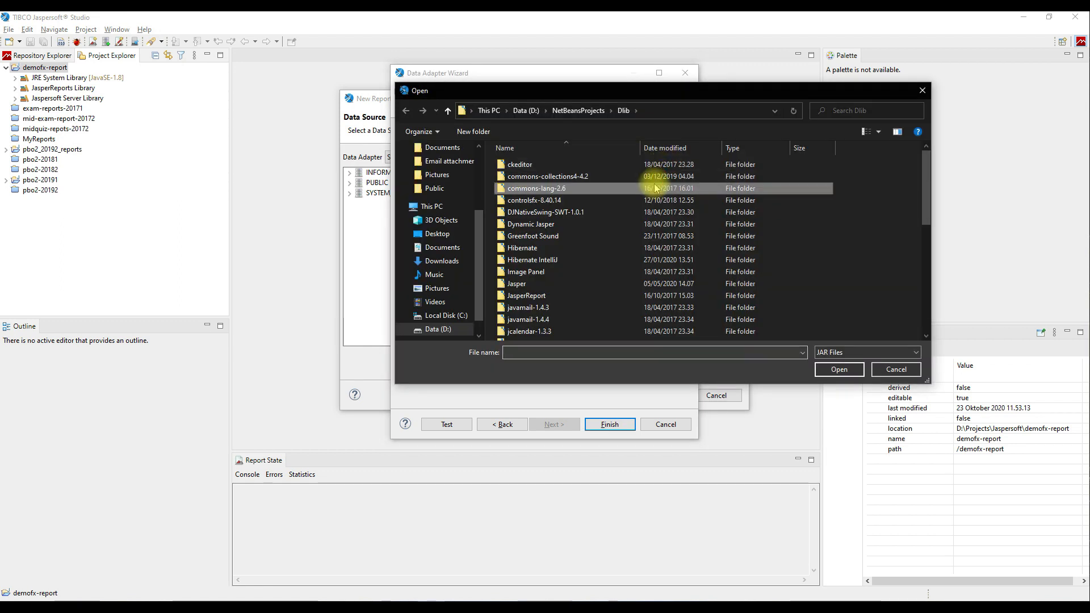
key("End")
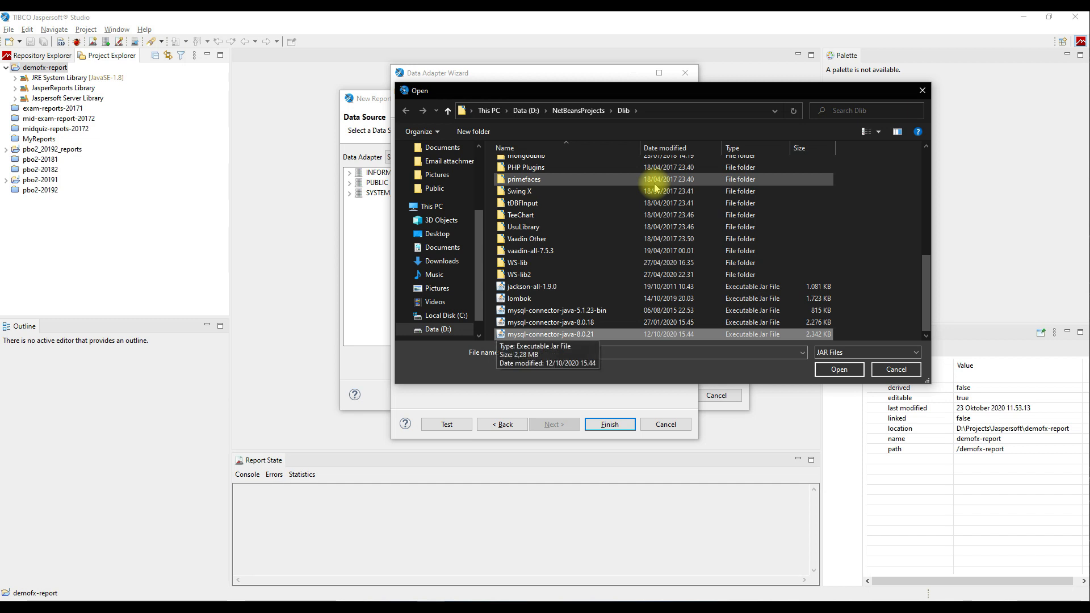
key("Return")
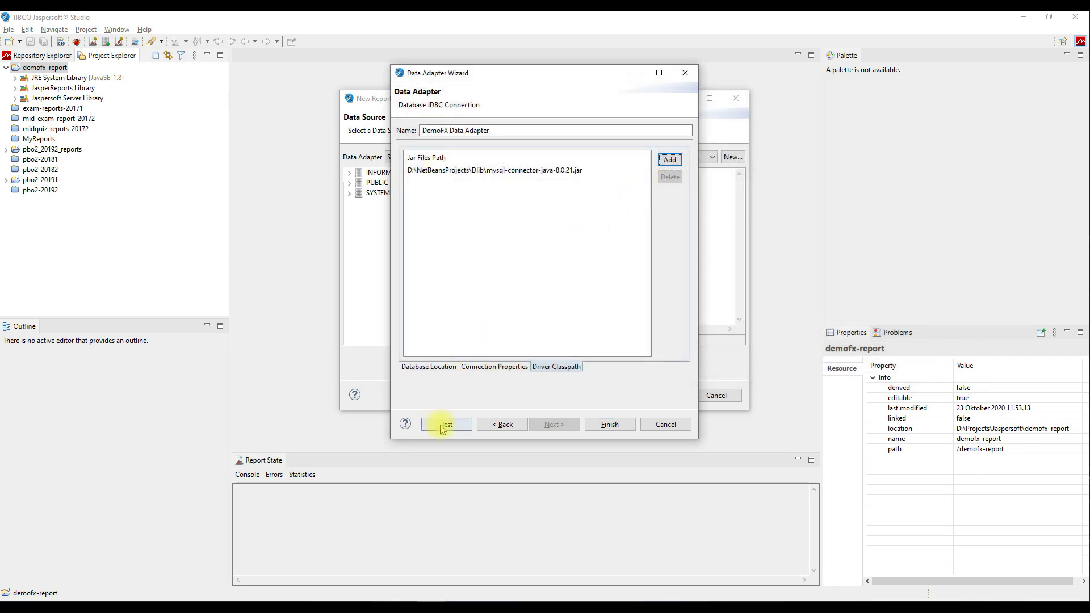
left_click(446, 425)
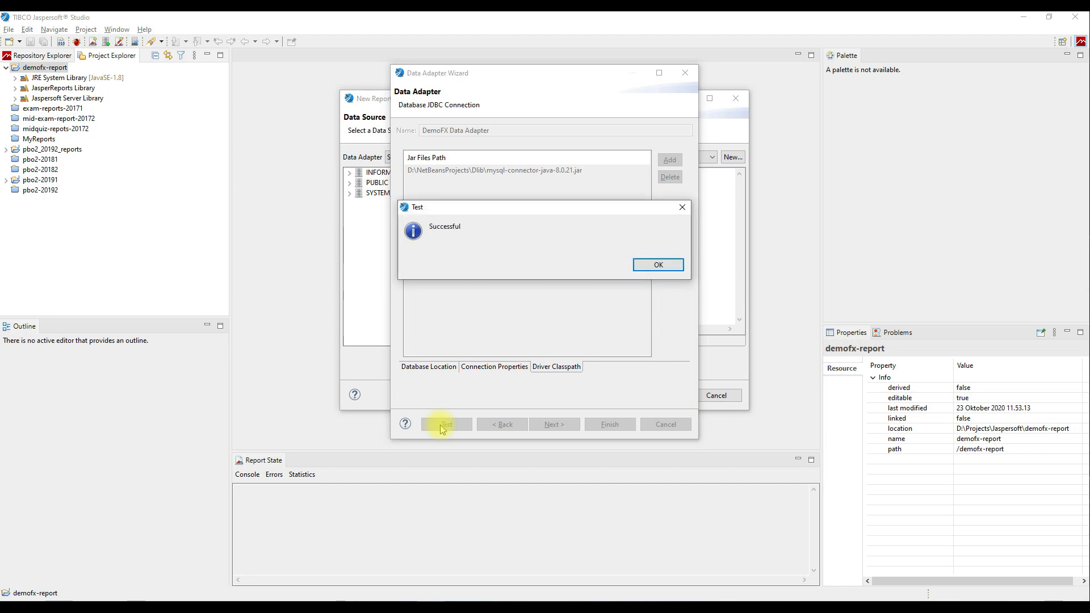
left_click(641, 267)
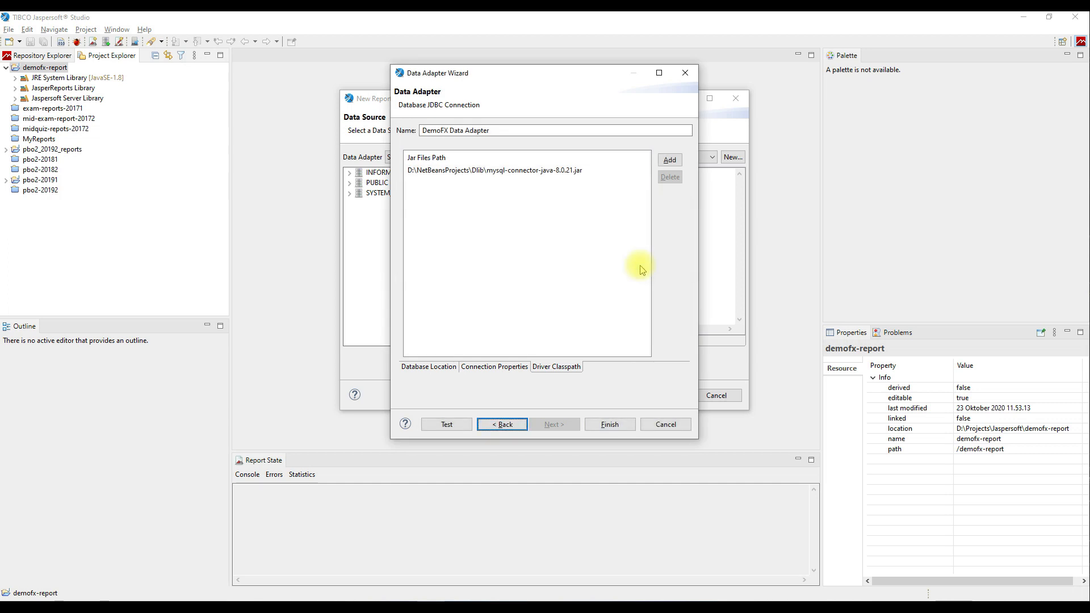
left_click(623, 424)
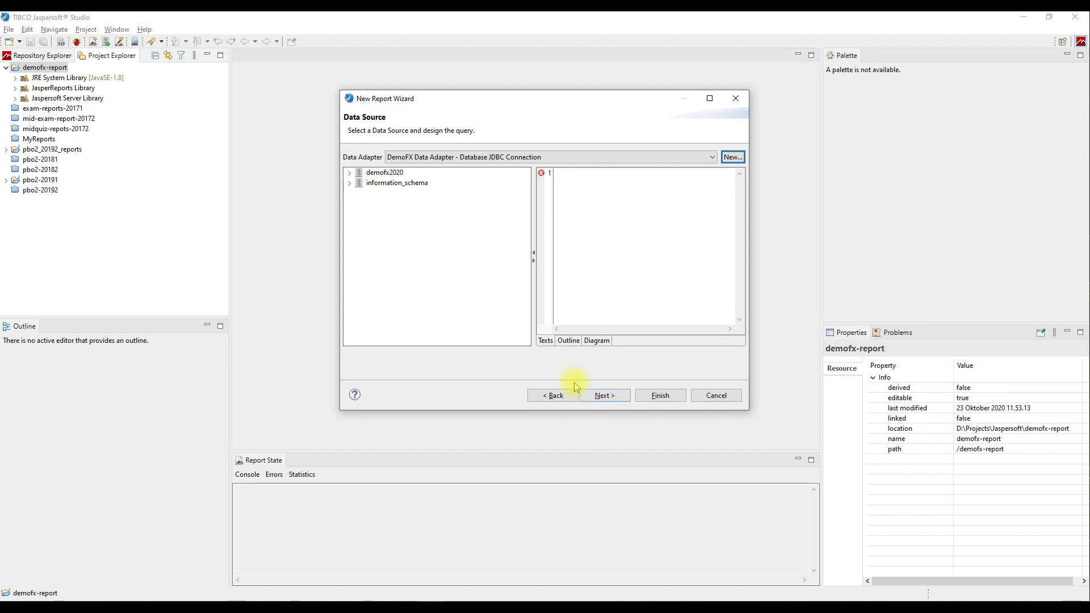
Add the faculty and department tables from demofx2020 to the query diagram.
left_click(595, 341)
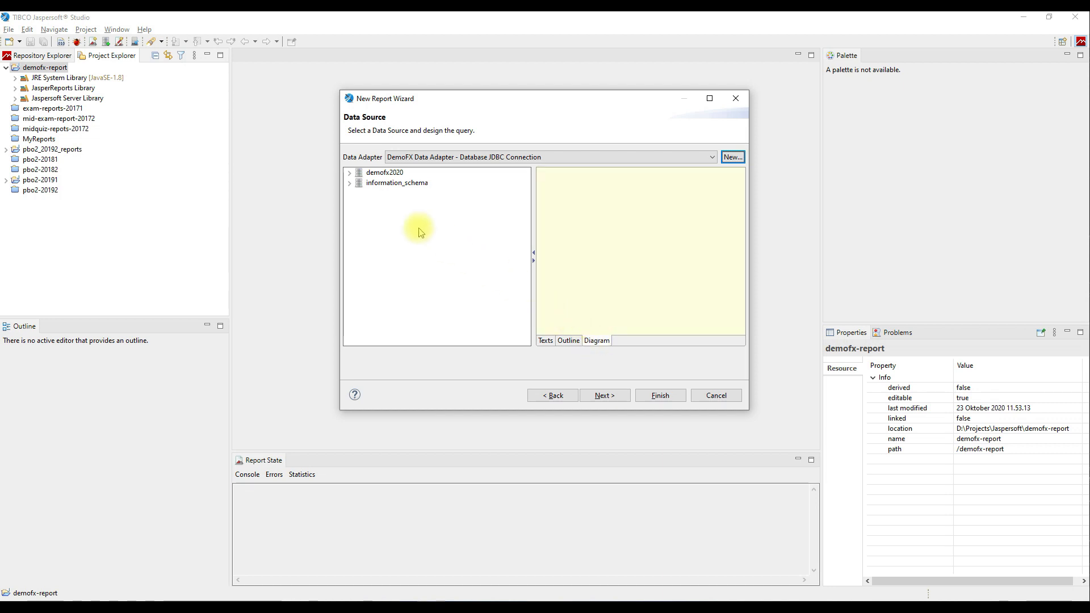
left_click(351, 175)
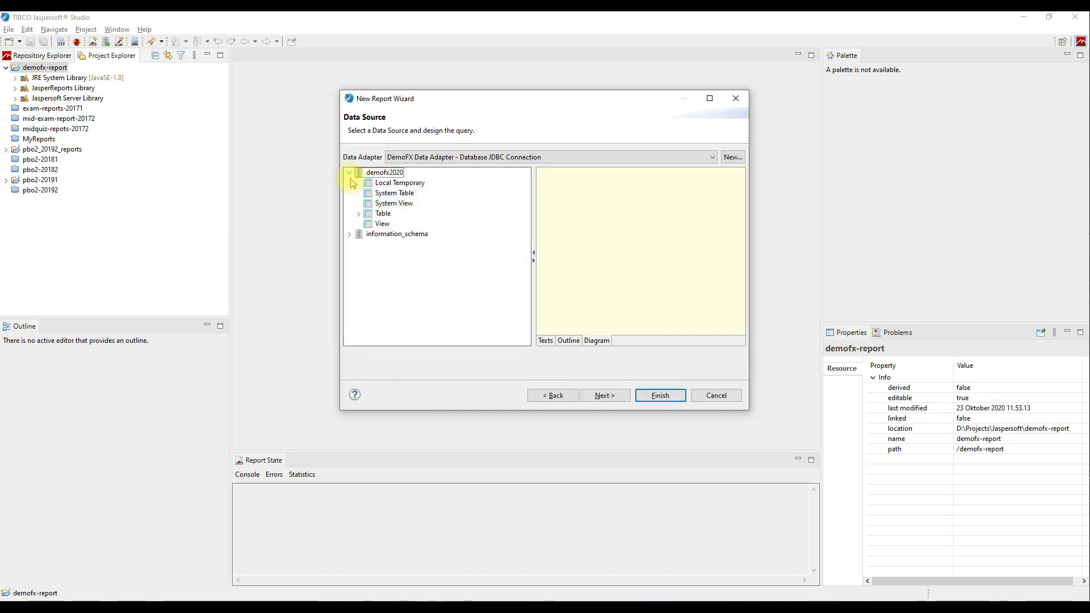
left_click(360, 215)
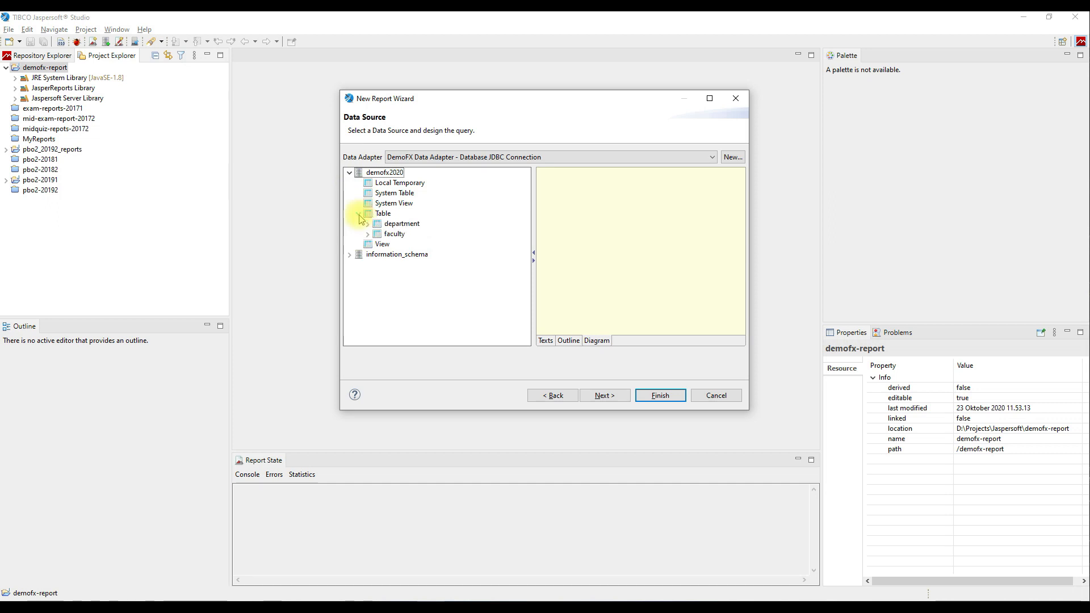
left_click_drag(389, 234, 569, 199)
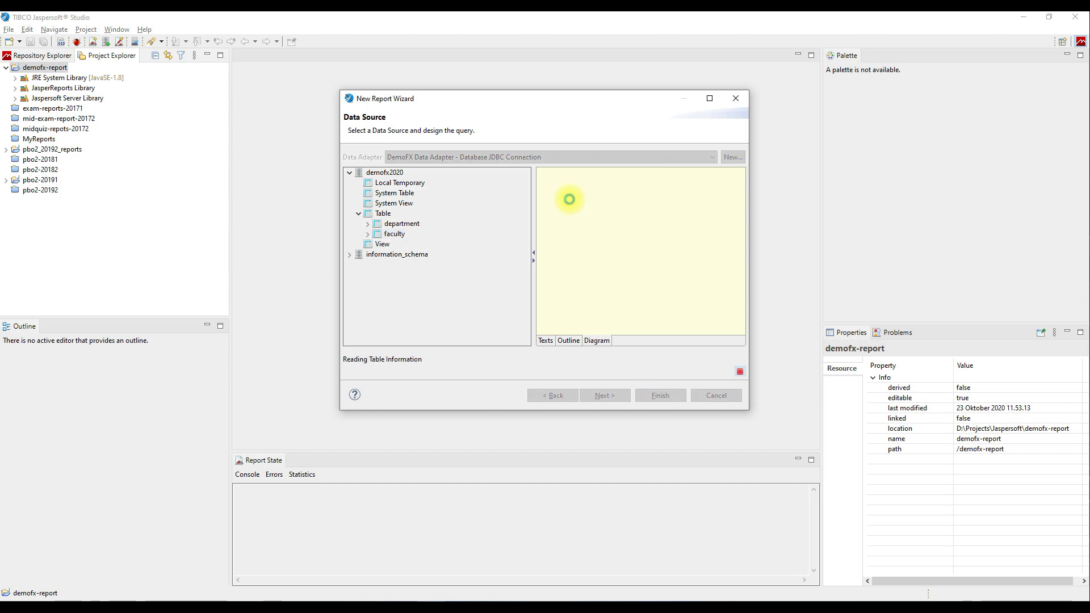
left_click_drag(403, 224, 690, 194)
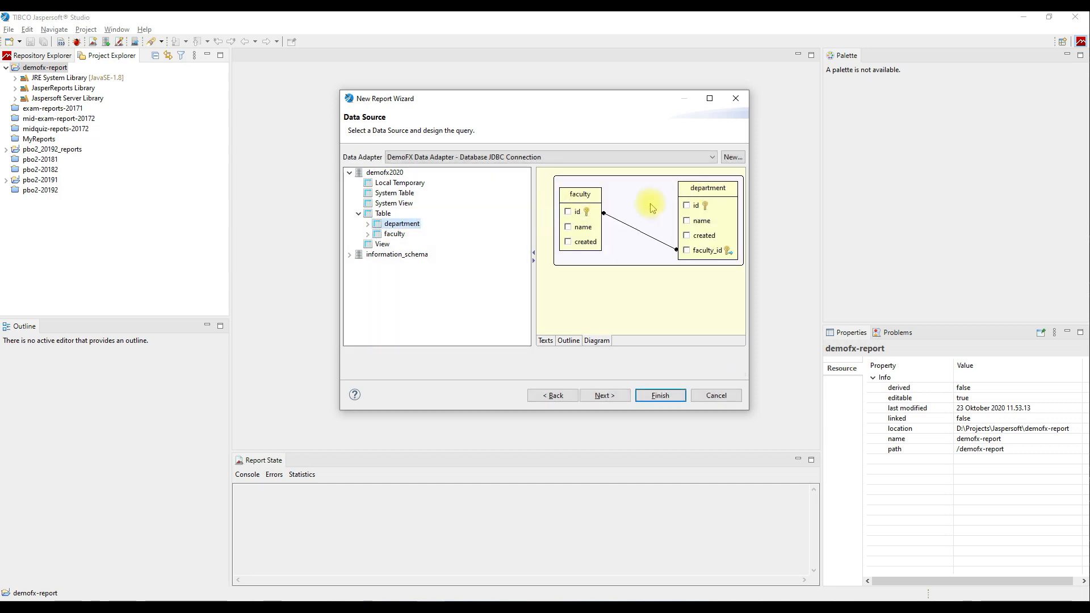
Select faculty.name and department id, name and faculty_id columns for the query.
mouse_move(591, 220)
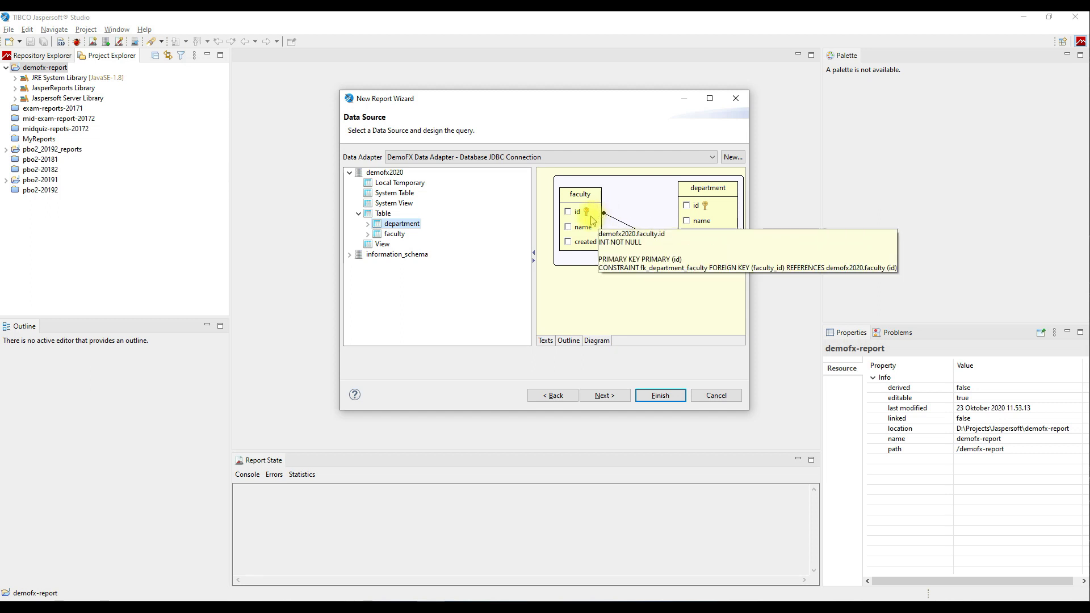
left_click(568, 226)
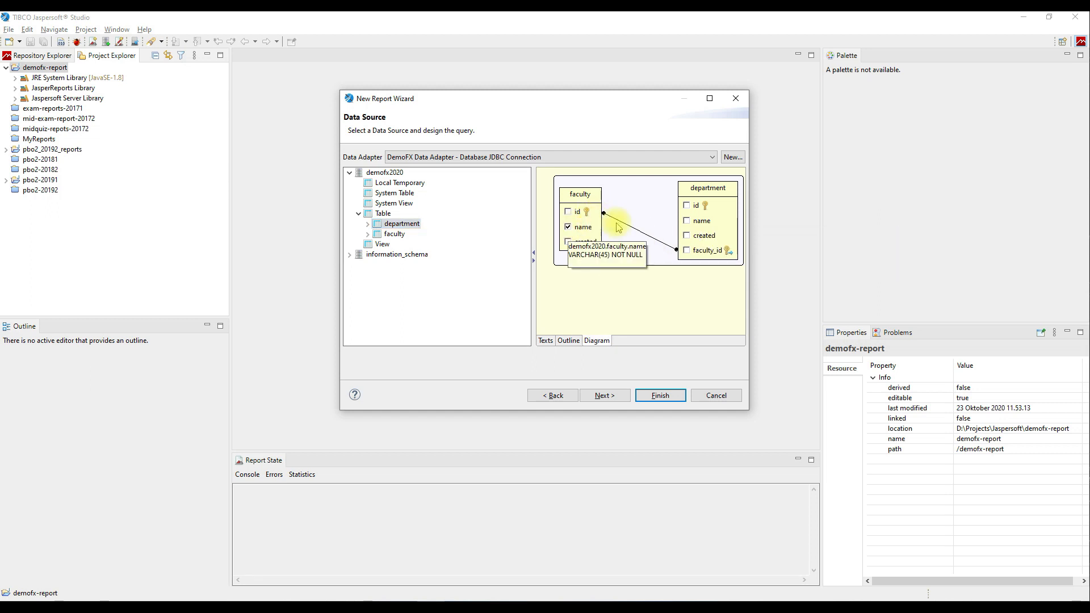
left_click(687, 220)
left_click(686, 206)
left_click(686, 250)
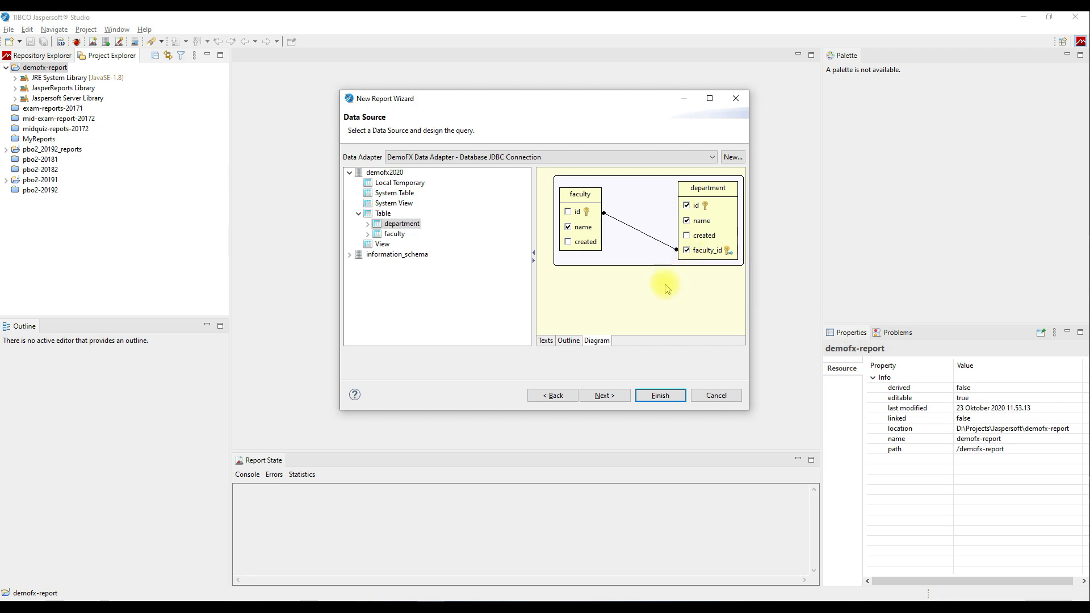
Alias the faculty name column AS faculty_name in the SQL and continue to Fields.
left_click(546, 341)
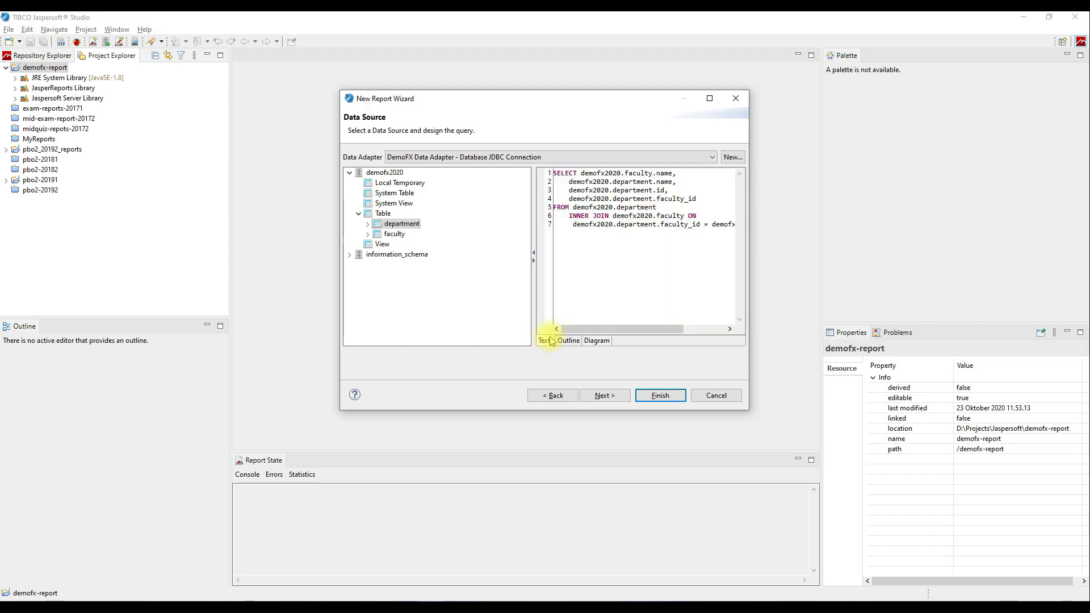
left_click(677, 175)
type("AS faculty_na")
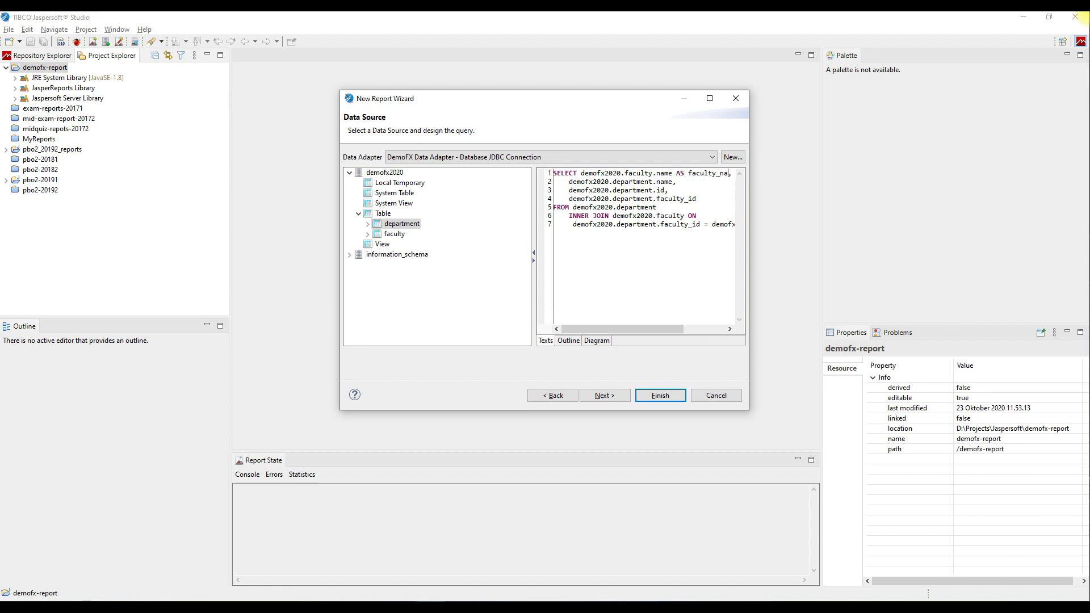
type("me")
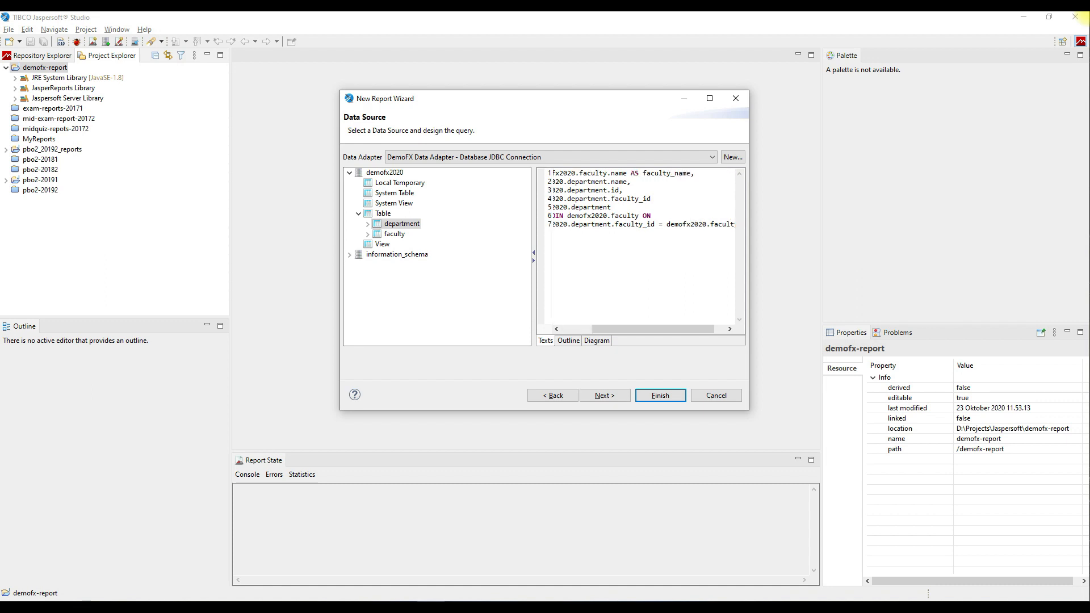
left_click(625, 396)
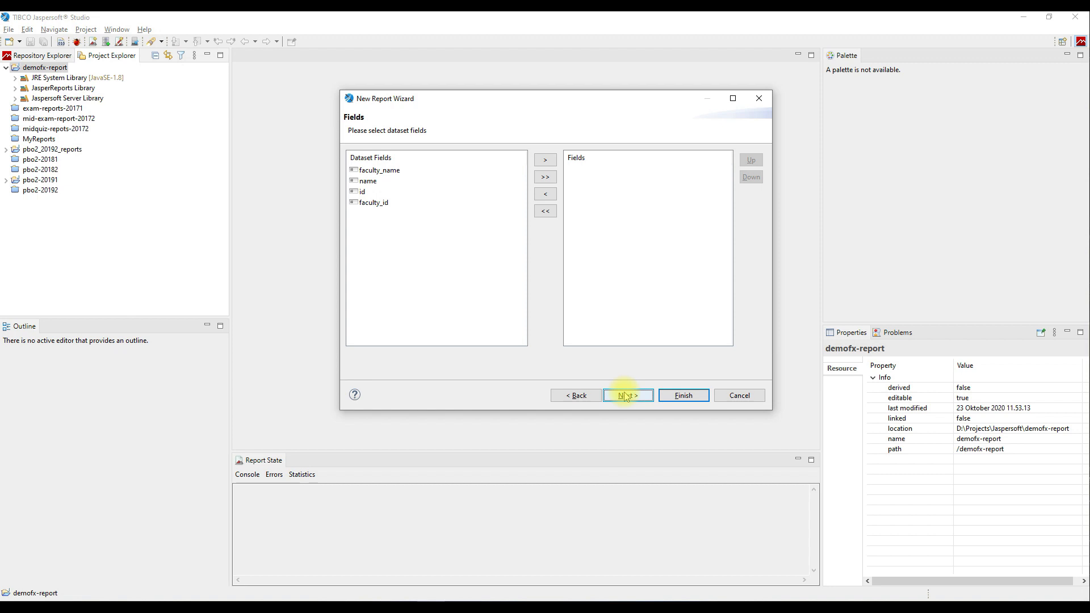
Add all four fields, skip grouping, and finish the wizard to create report01.jrxml.
left_click(544, 177)
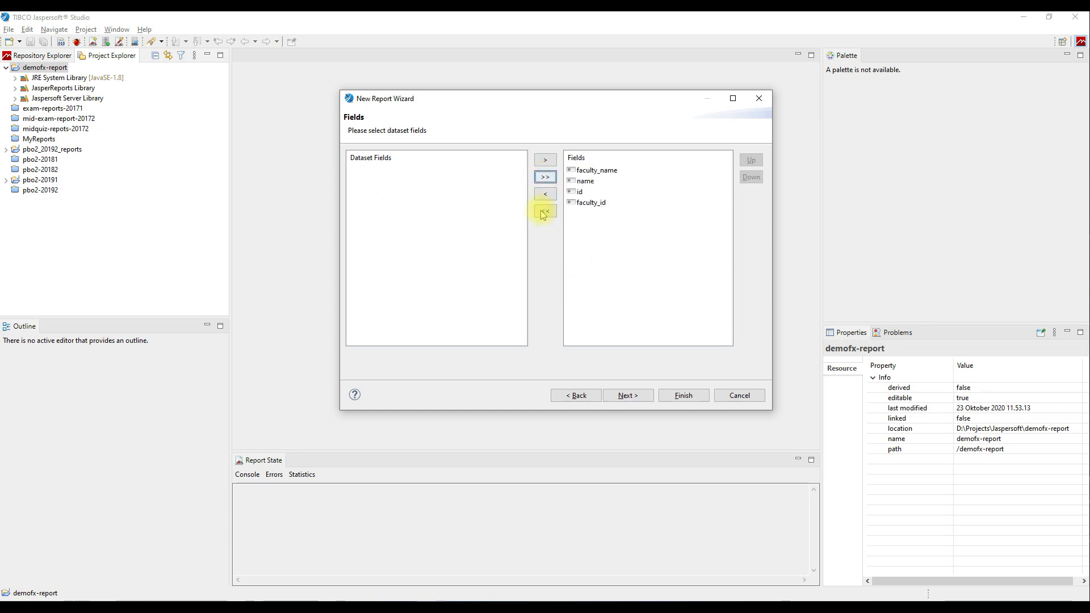
left_click(647, 399)
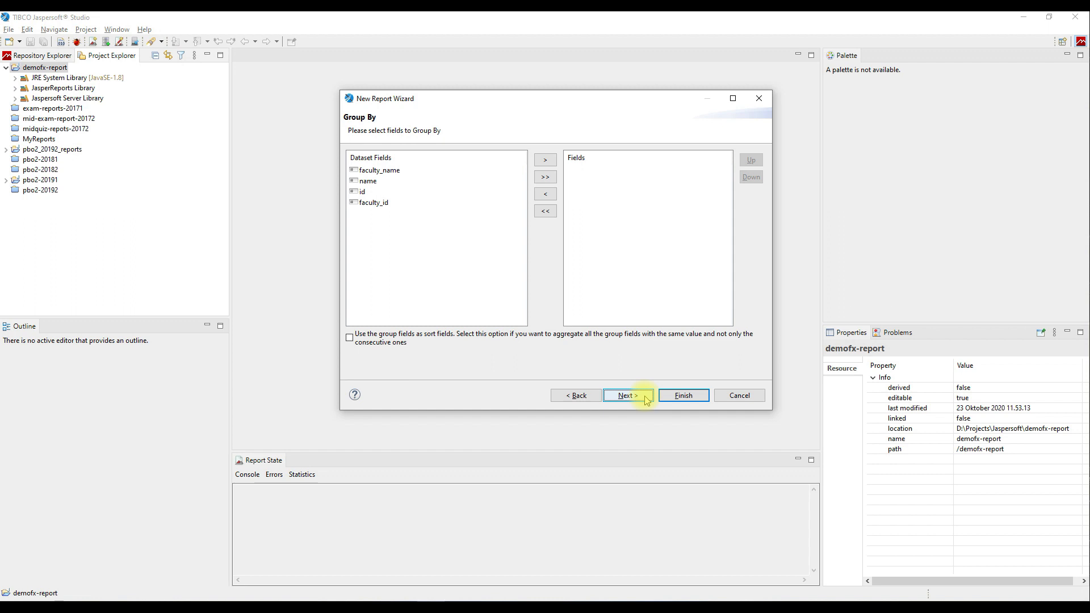
left_click(647, 400)
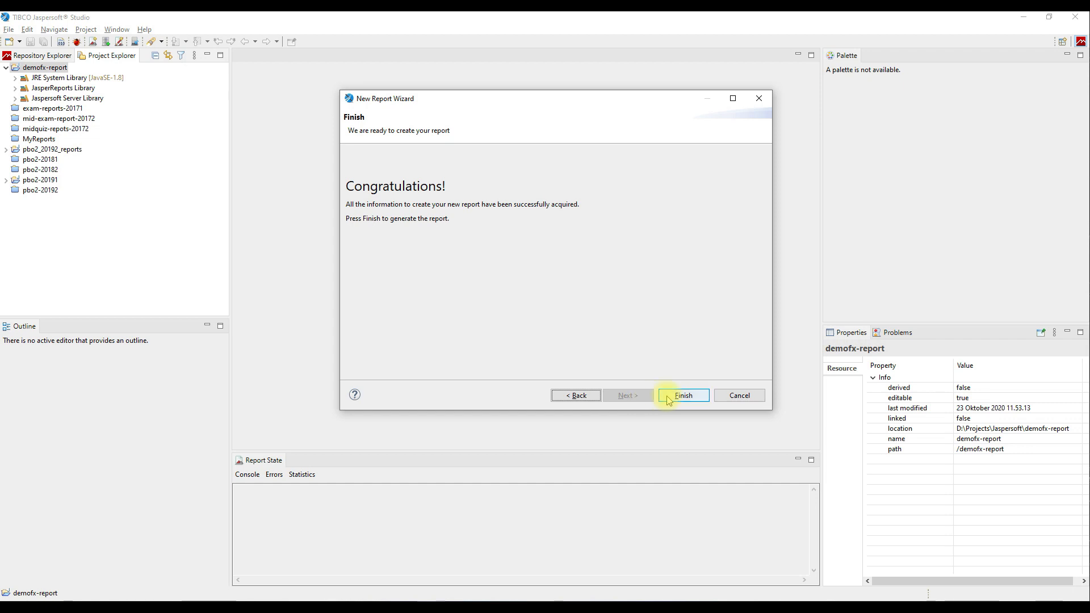
left_click(669, 399)
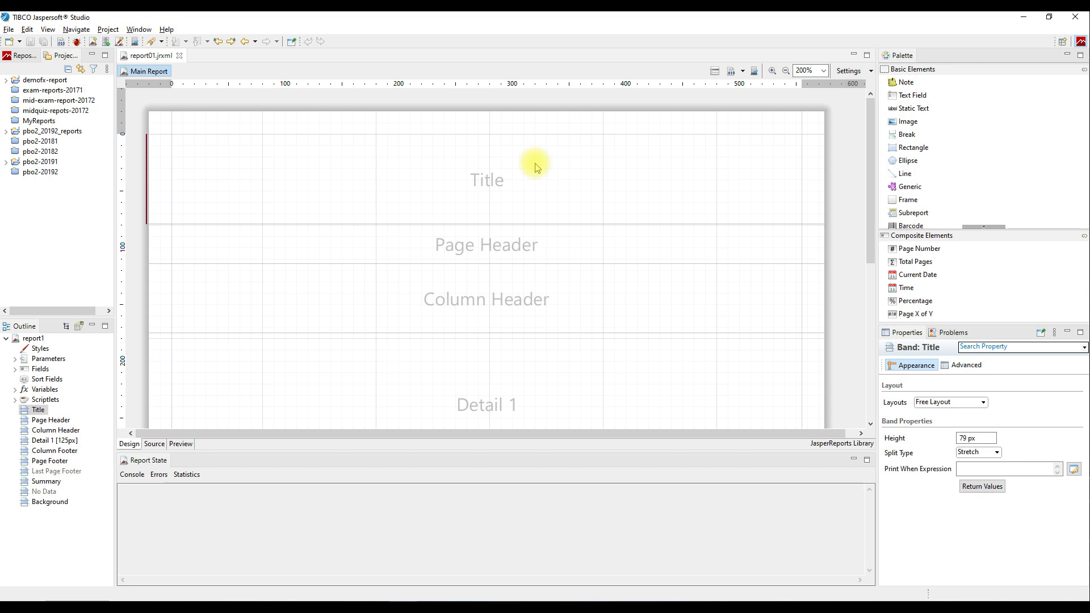
Place a Static Text at the Title band's top-left and make it 555 px wide.
left_click_drag(906, 108, 485, 143)
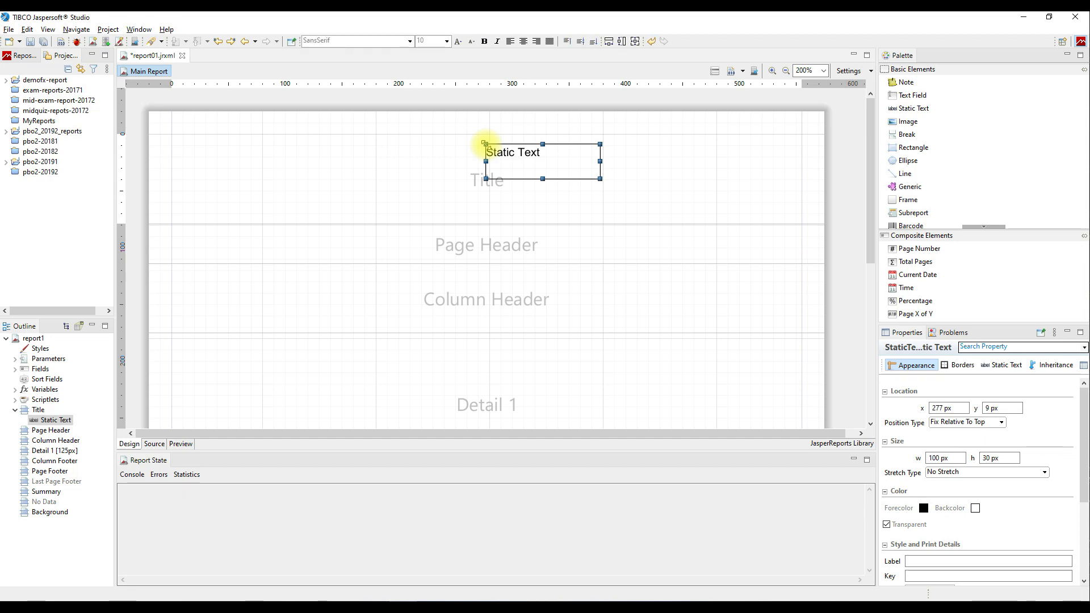
left_click_drag(578, 166, 800, 165)
left_click(938, 458)
key("BackSpace")
type("555")
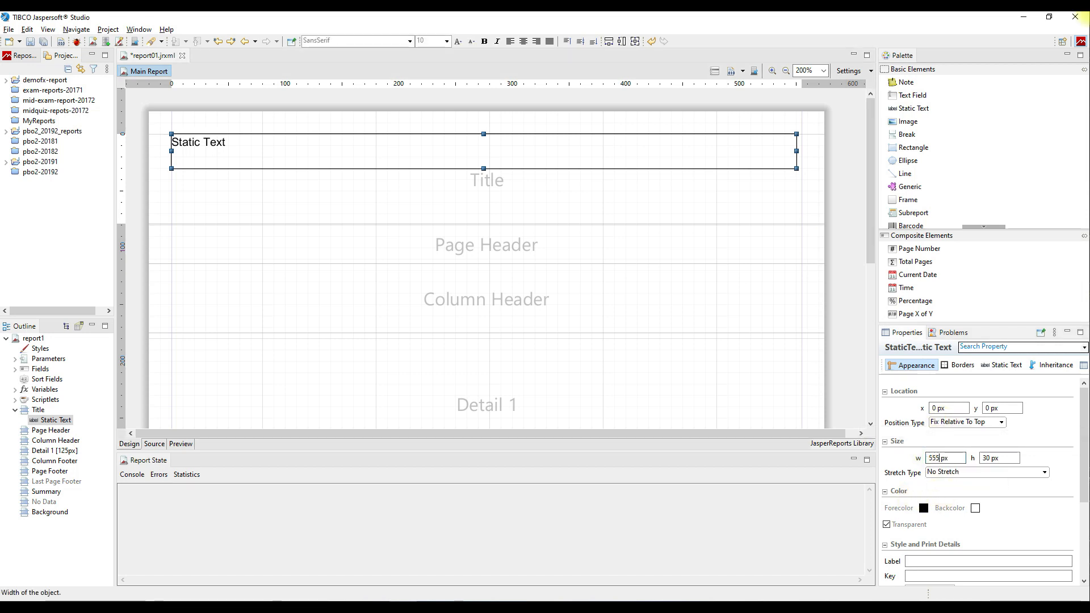
Change the static text's wording to 'Judul Laporan'.
left_click(1000, 366)
triple_click(945, 391)
key("BackSpace")
type("Judul")
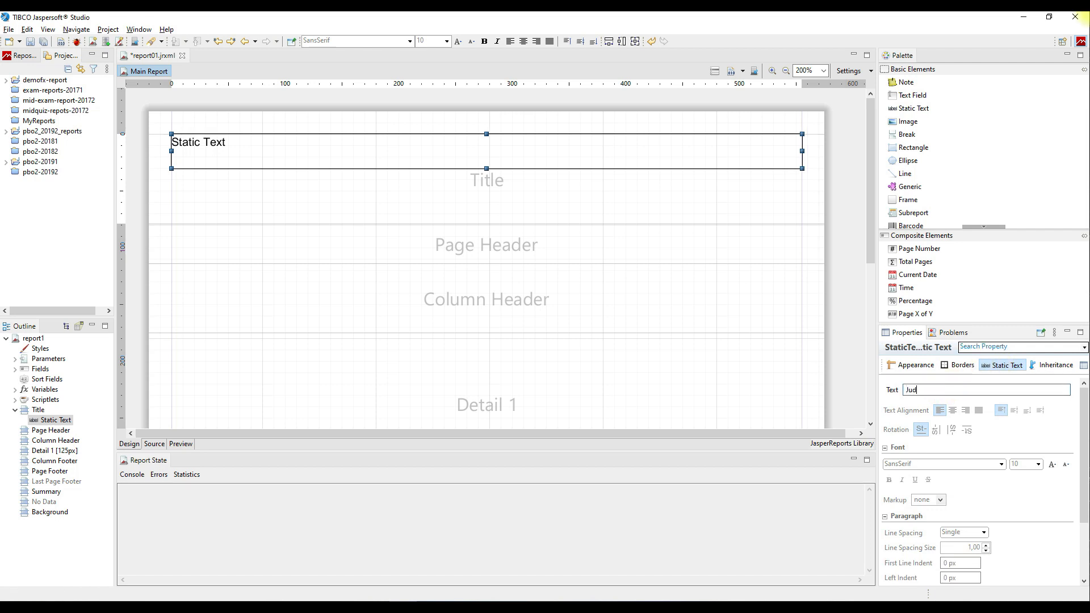
type("Laporan")
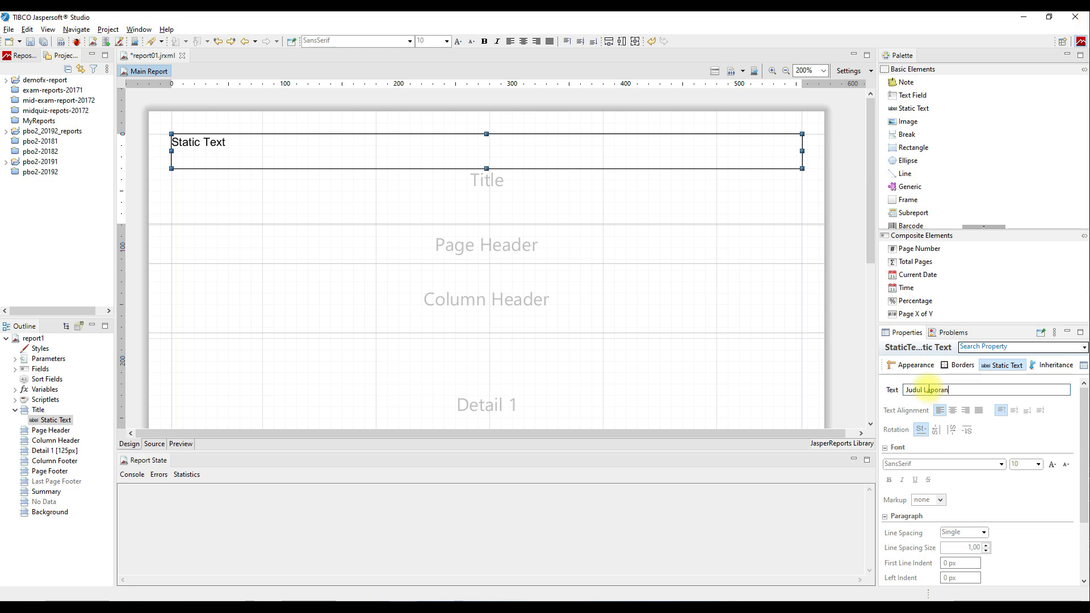
Format 'Judul Laporan' in Arial Rounded MT Bold, size 22, centre-aligned.
left_click(1000, 464)
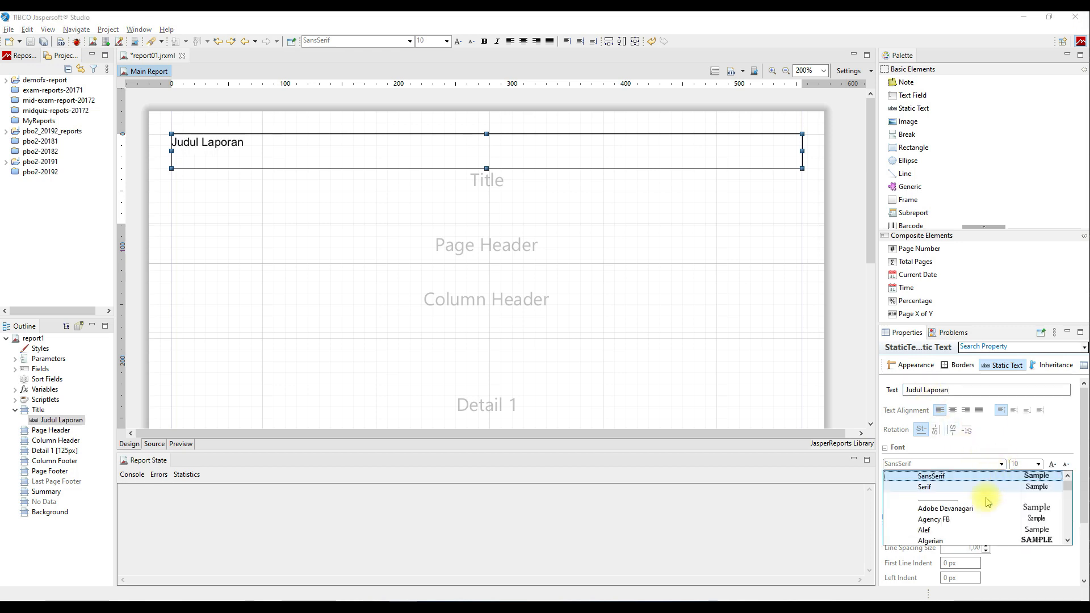
scroll(978, 525, "down", 1)
left_click(973, 540)
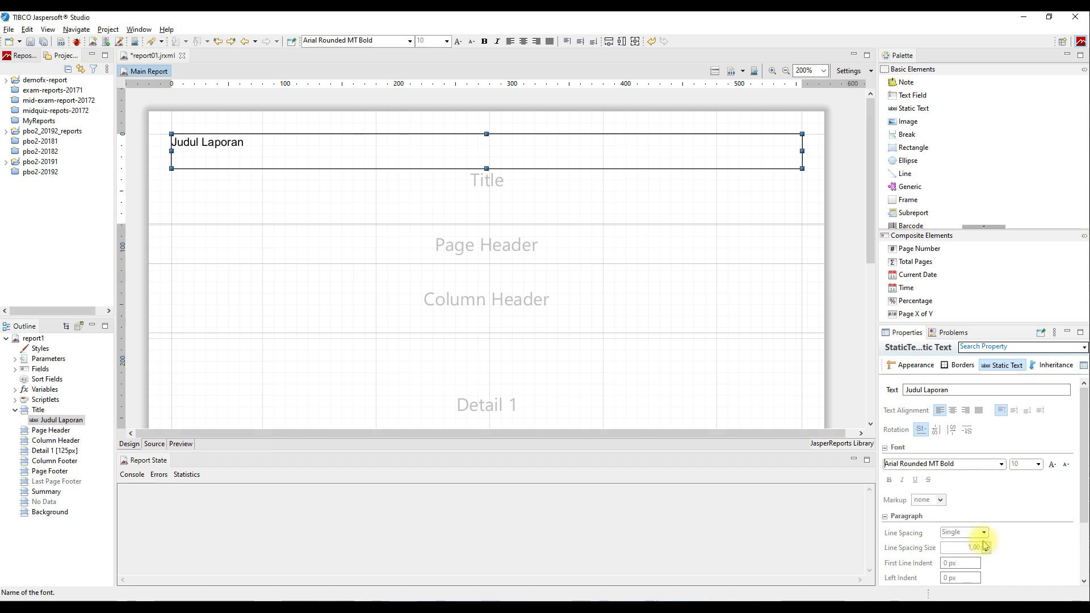
left_click(1053, 465)
left_click(1052, 464)
left_click(1052, 464)
left_click(1053, 464)
left_click(1053, 464)
left_click(1053, 464)
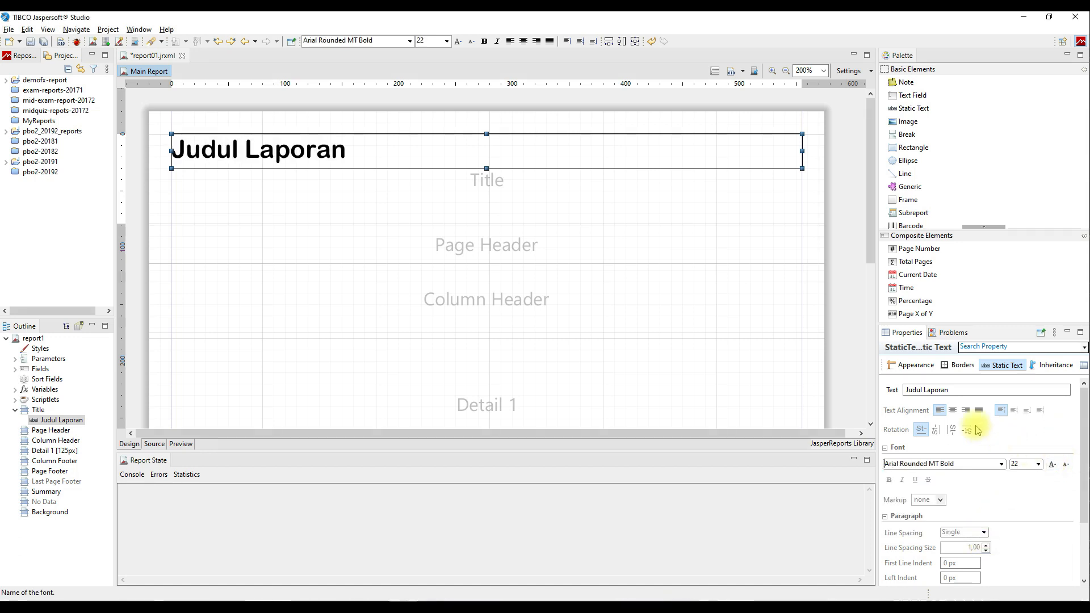
left_click(954, 416)
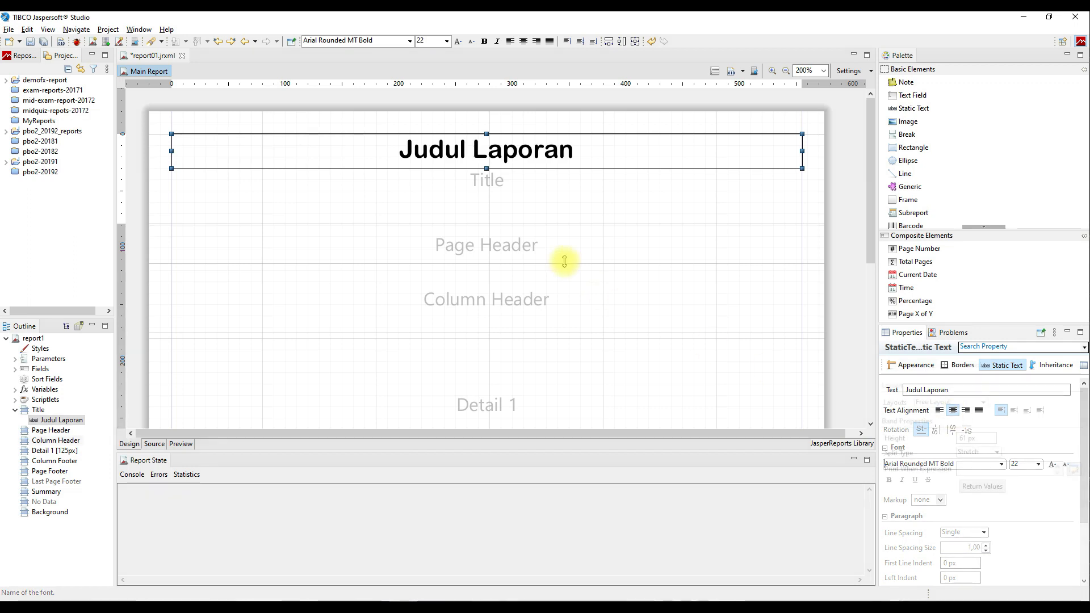
left_click(572, 287)
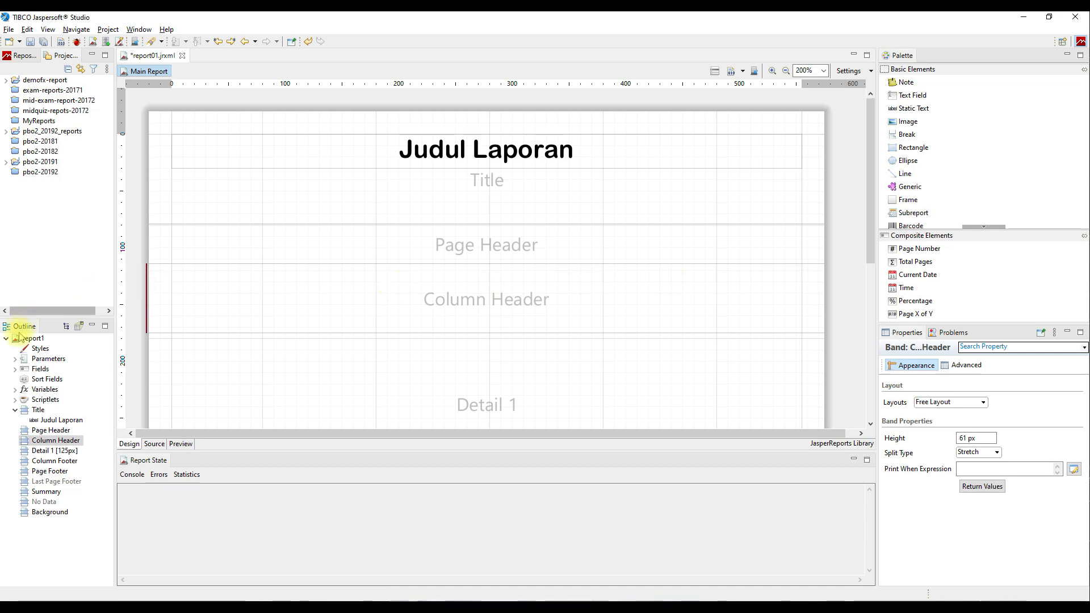
Add the id, name and faculty_name dataset fields from Outline into the Detail 1 band.
left_click(15, 369)
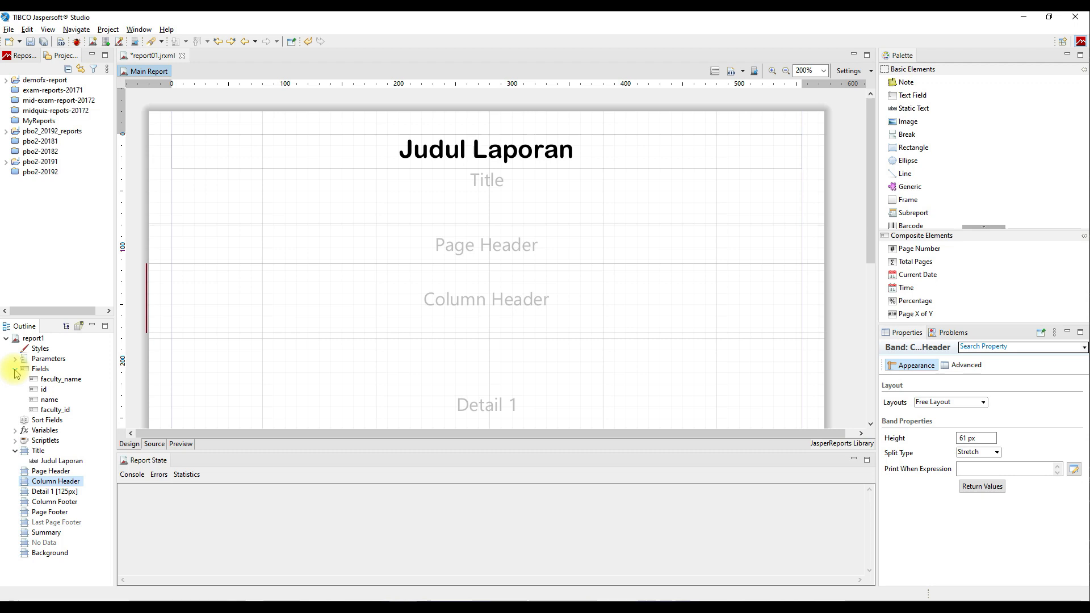
left_click(35, 391)
left_click_drag(35, 391, 243, 379)
left_click_drag(50, 400, 403, 381)
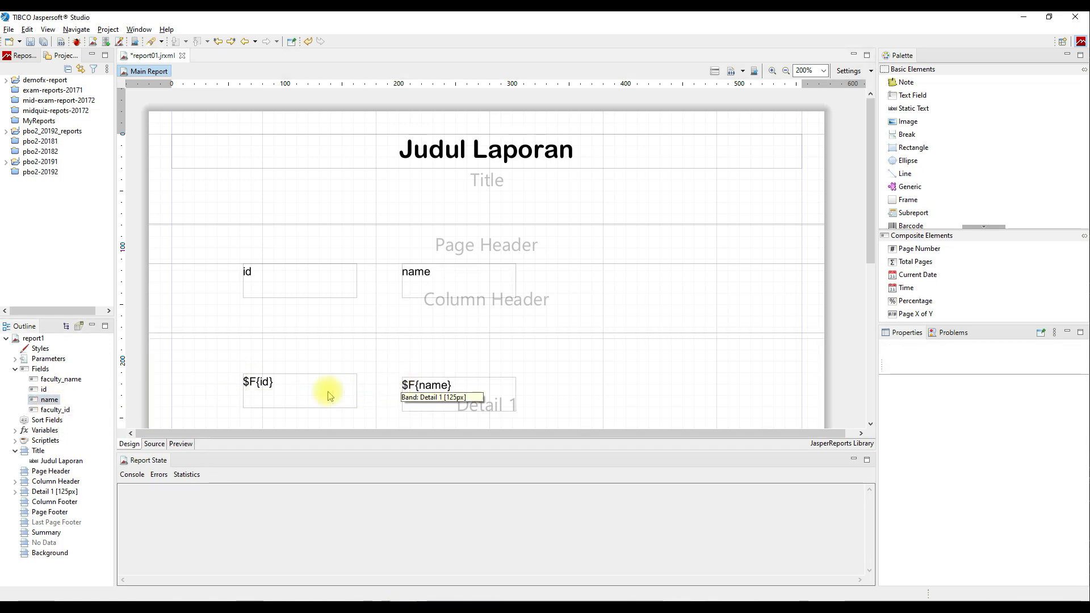
left_click_drag(60, 379, 577, 375)
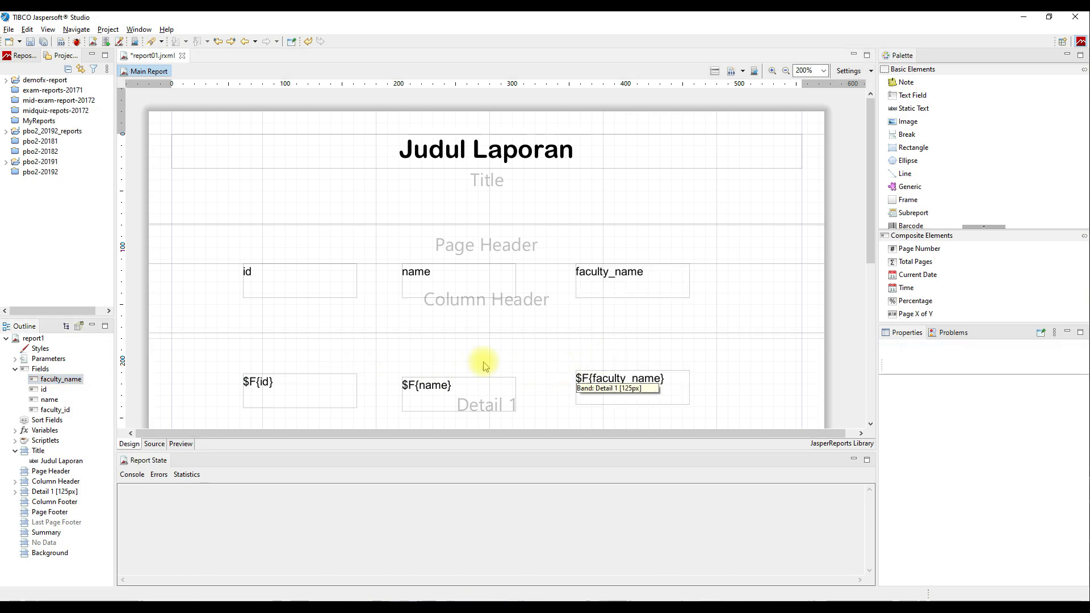
Line up $F{id}, $F{name} and $F{faculty_name} side by side along the top of Detail 1, resizing their widths.
left_click_drag(318, 388, 244, 350)
left_click_drag(449, 395, 354, 351)
left_click(275, 358)
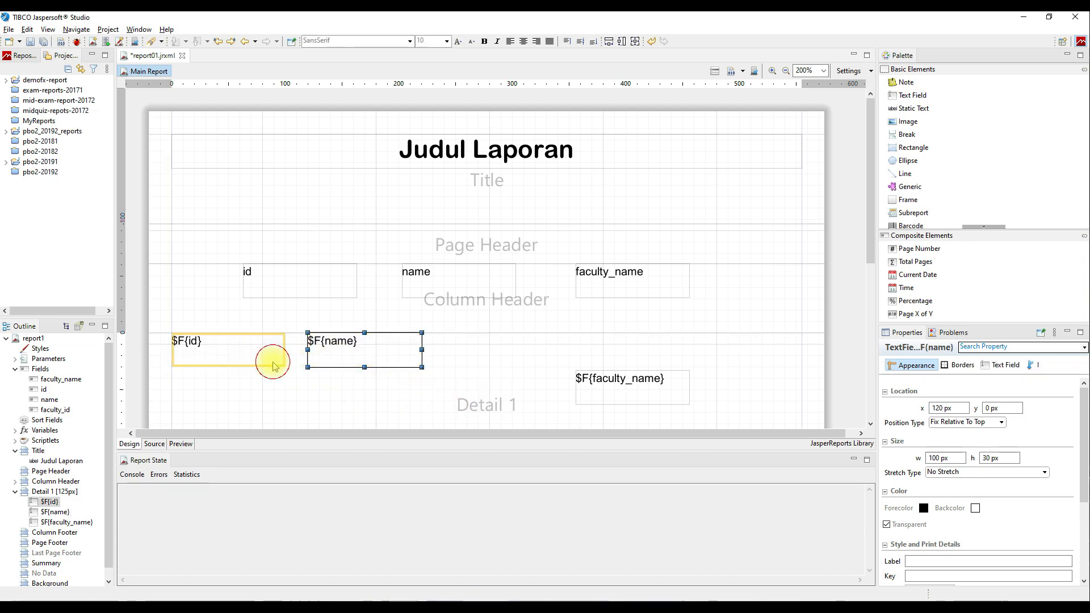
left_click_drag(285, 350, 228, 350)
left_click_drag(339, 360, 259, 352)
left_click_drag(342, 349, 446, 349)
left_click(639, 385)
left_click_drag(639, 385, 658, 352)
Align the header labels over their columns: id at the left, name at 50 px, faculty_name at 240 px, 190 px wide.
left_click_drag(338, 282, 229, 280)
left_click_drag(436, 290, 262, 290)
left_click_drag(342, 280, 445, 280)
left_click_drag(604, 282, 472, 282)
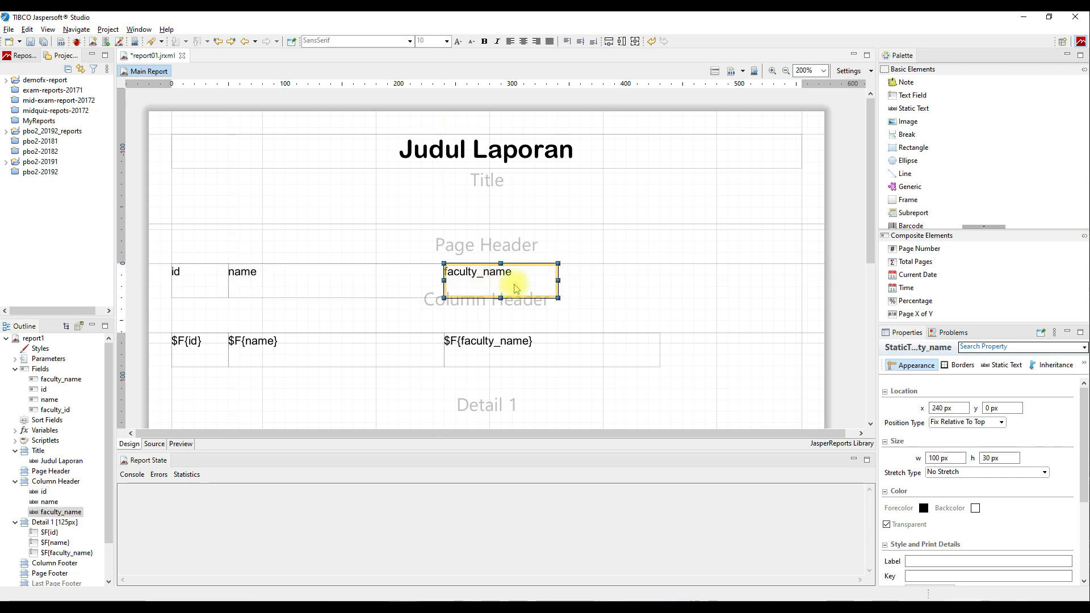
left_click_drag(557, 281, 660, 281)
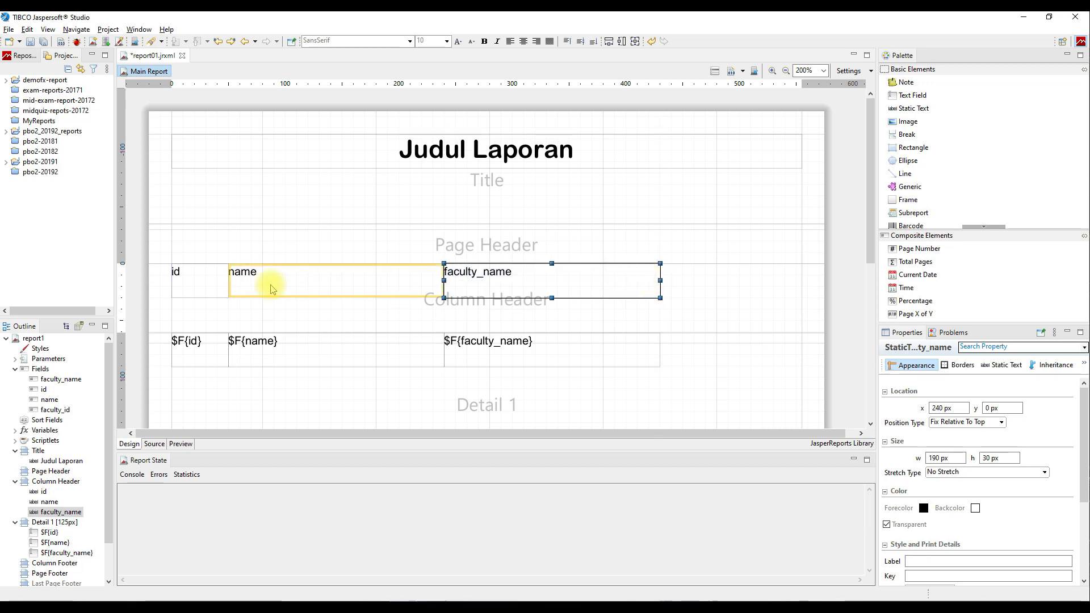
Rename the header labels to ID, Nama and Fakultas.
double_click(213, 285)
key("Return")
double_click(241, 287)
key("Return")
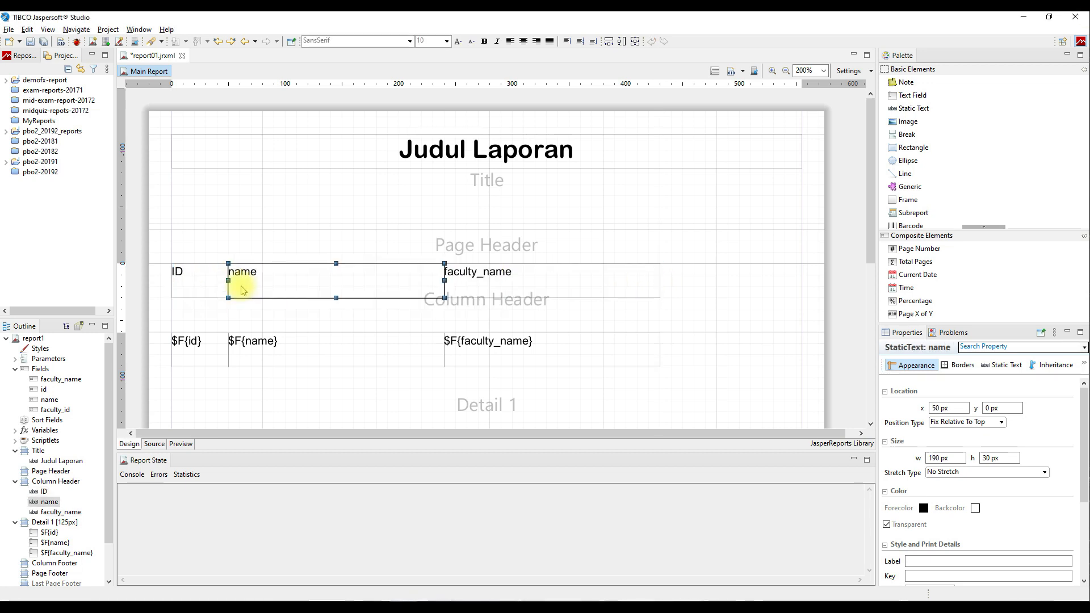
double_click(556, 282)
type("Fakultas")
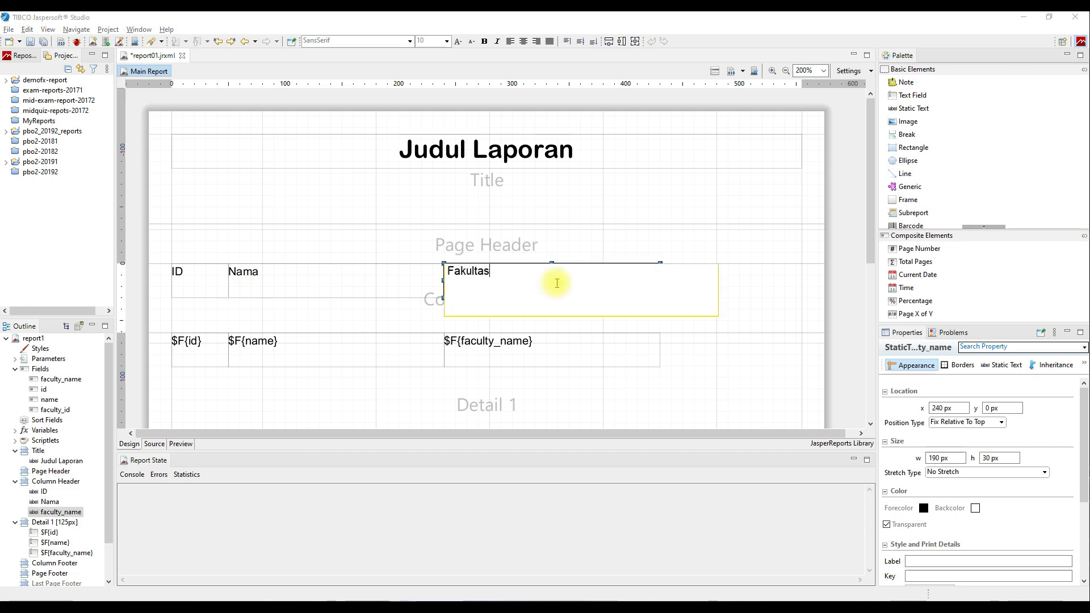
left_click(781, 297)
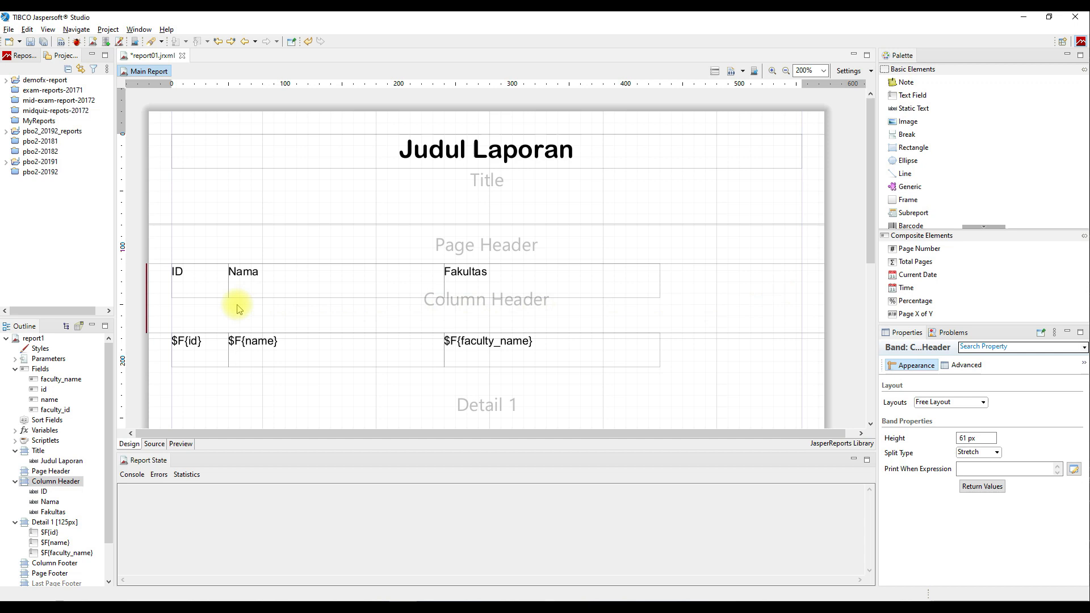
Set the ID, Nama and Fakultas labels' font to Baskerville Old Face.
left_click(195, 288)
left_click(348, 275, "shift")
left_click(467, 278, "shift")
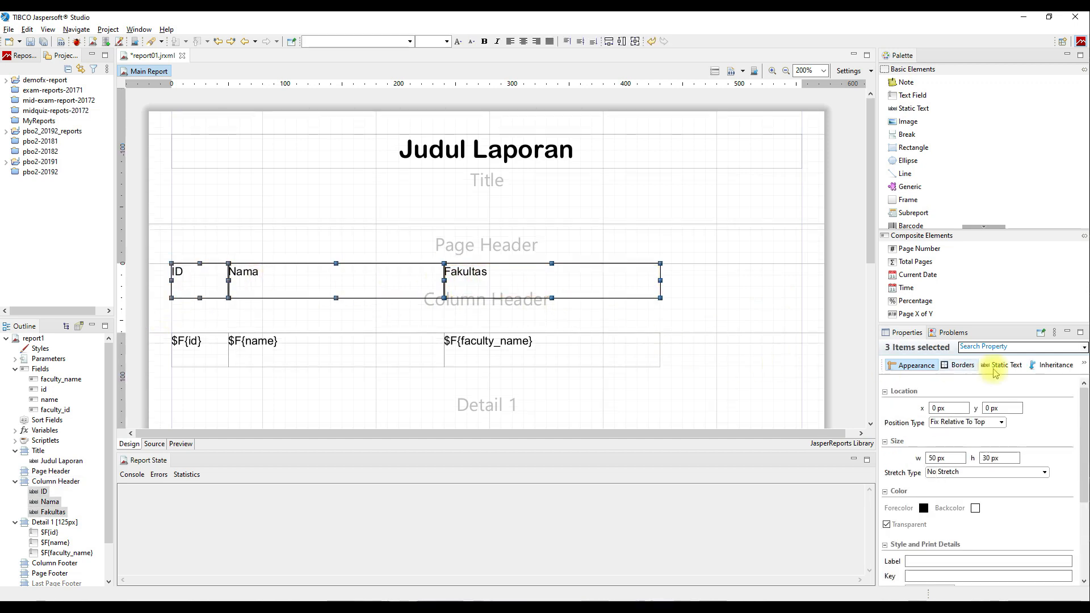
left_click(1002, 365)
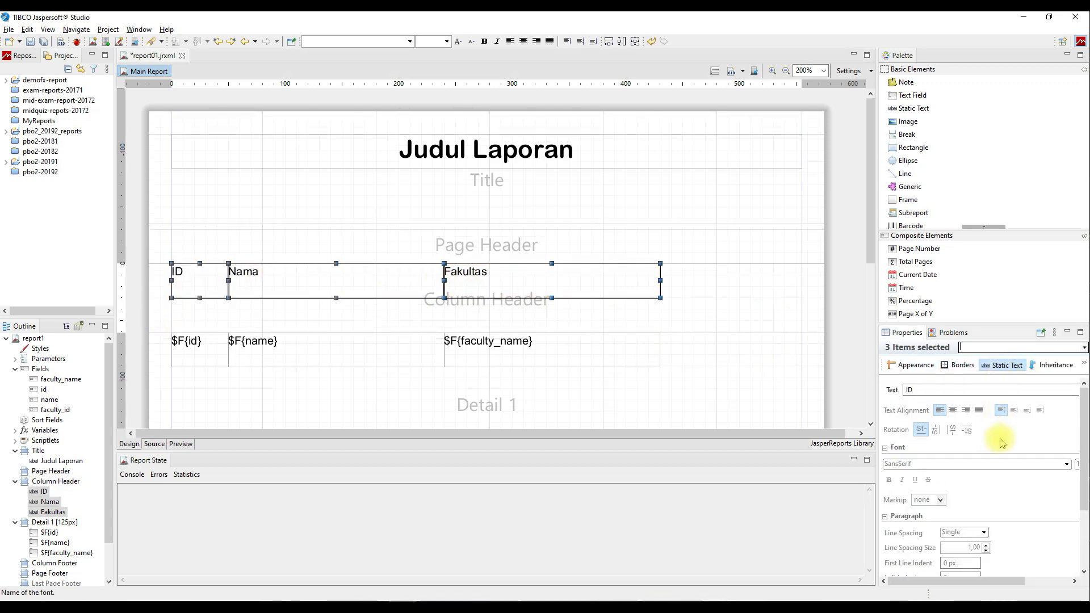
left_click(1067, 464)
scroll(1002, 500, "down", 3)
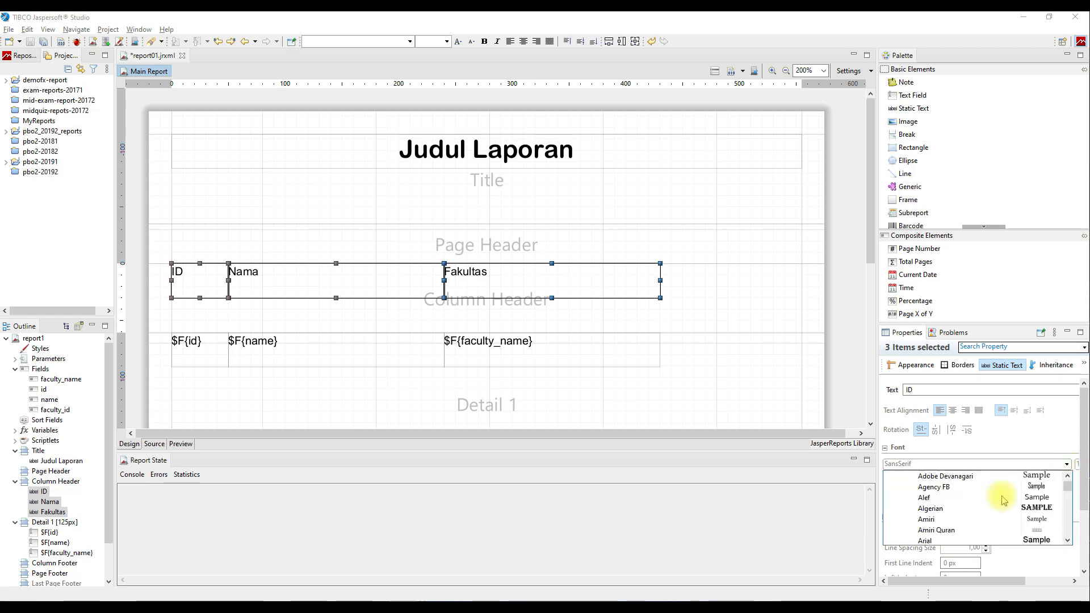
scroll(1003, 499, "down", 1)
left_click(1003, 510)
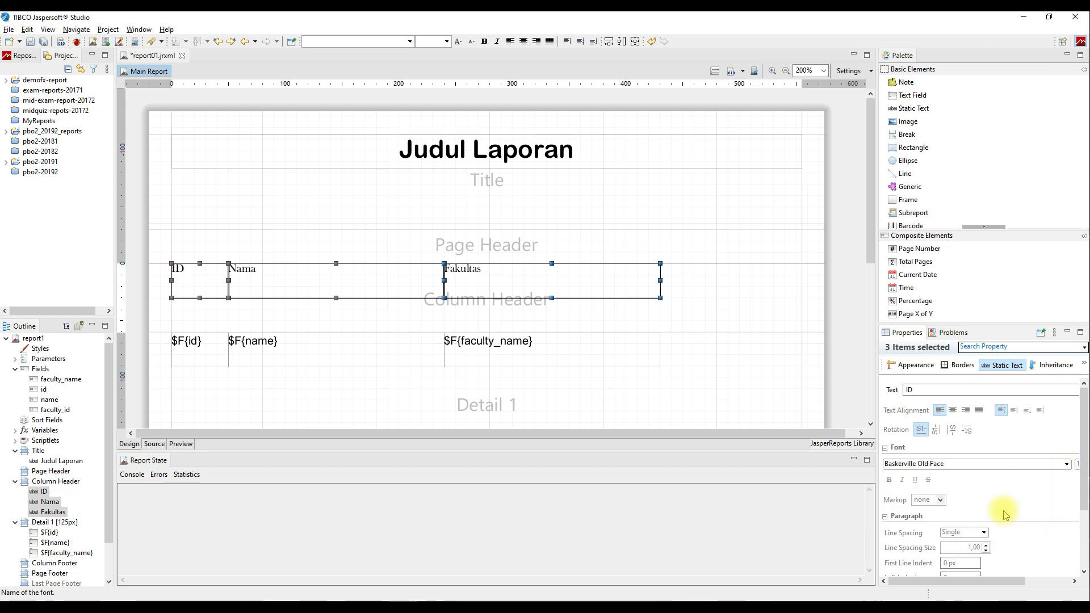
Enlarge the header labels' text, make it bold and centred, then select the three Detail 1 fields.
left_click_drag(993, 581, 1070, 580)
left_click(1054, 465)
left_click_drag(1003, 580, 959, 580)
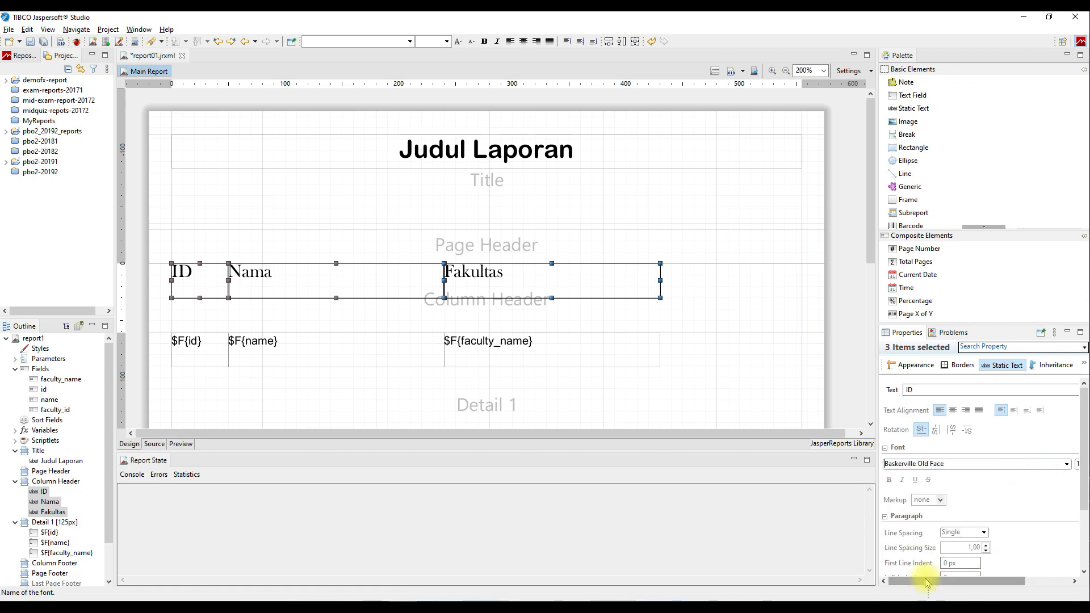
left_click(890, 480)
left_click(953, 410)
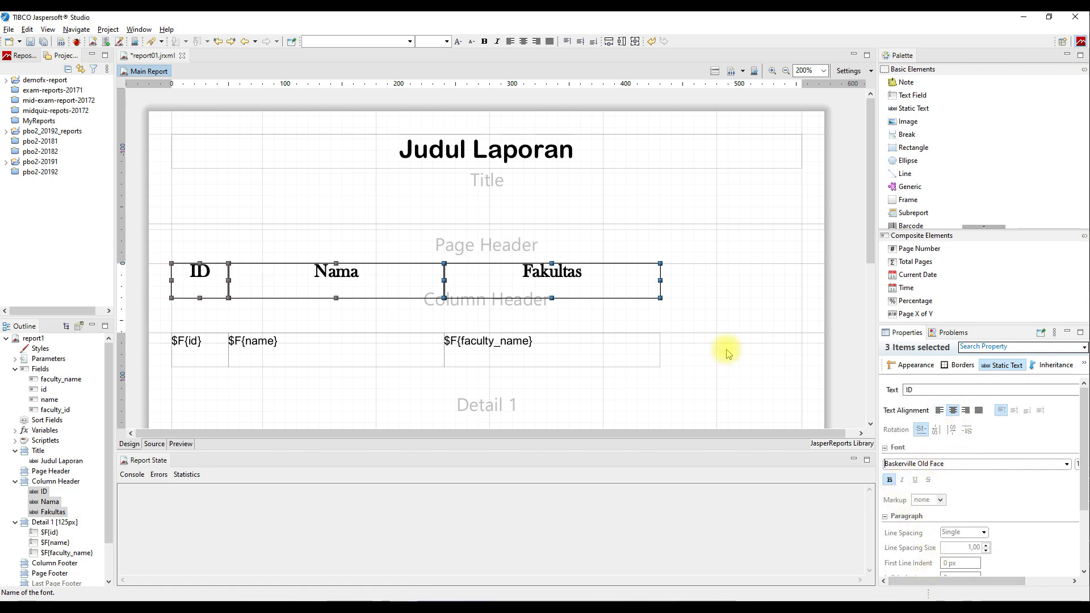
left_click(722, 353)
left_click_drag(163, 390, 703, 324)
left_click_drag(814, 380, 818, 376)
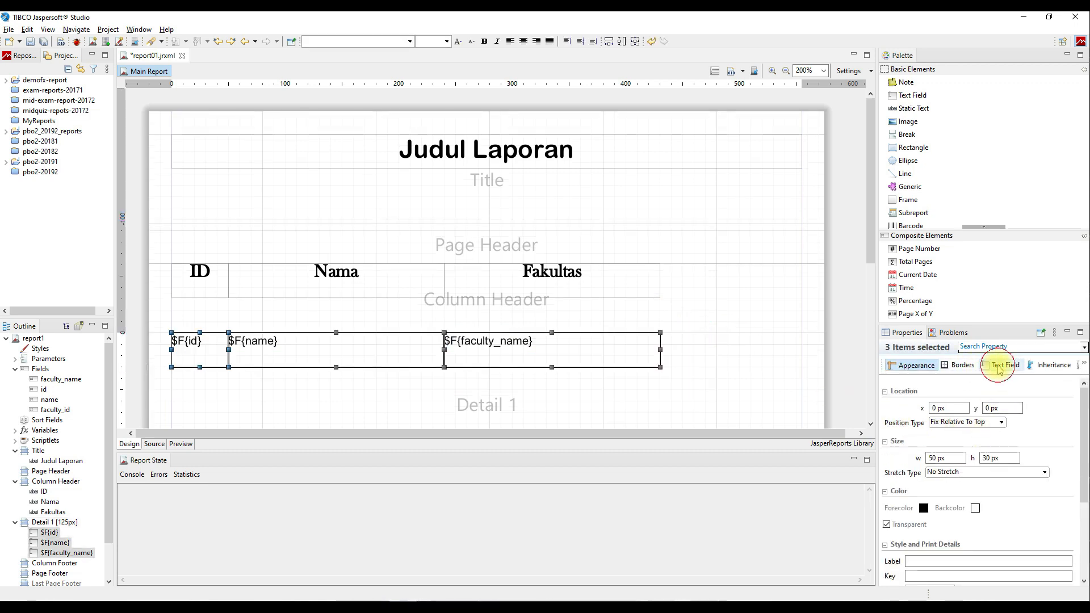
Set $F{id}, $F{name} and $F{faculty_name} to Calibri font at size 12.
left_click(1000, 366)
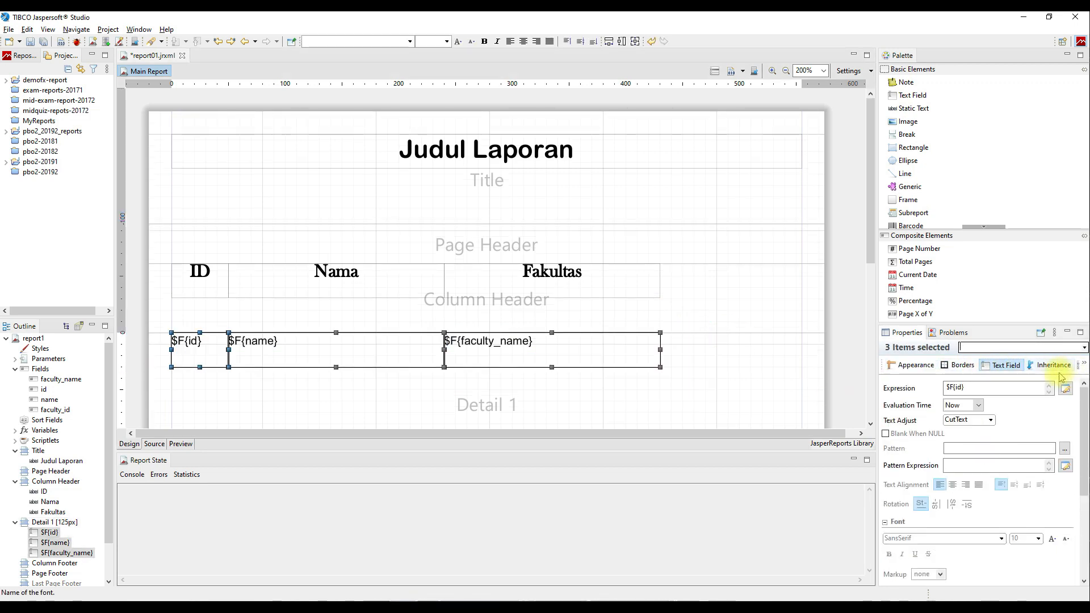
left_click(1081, 366)
left_click(1063, 426)
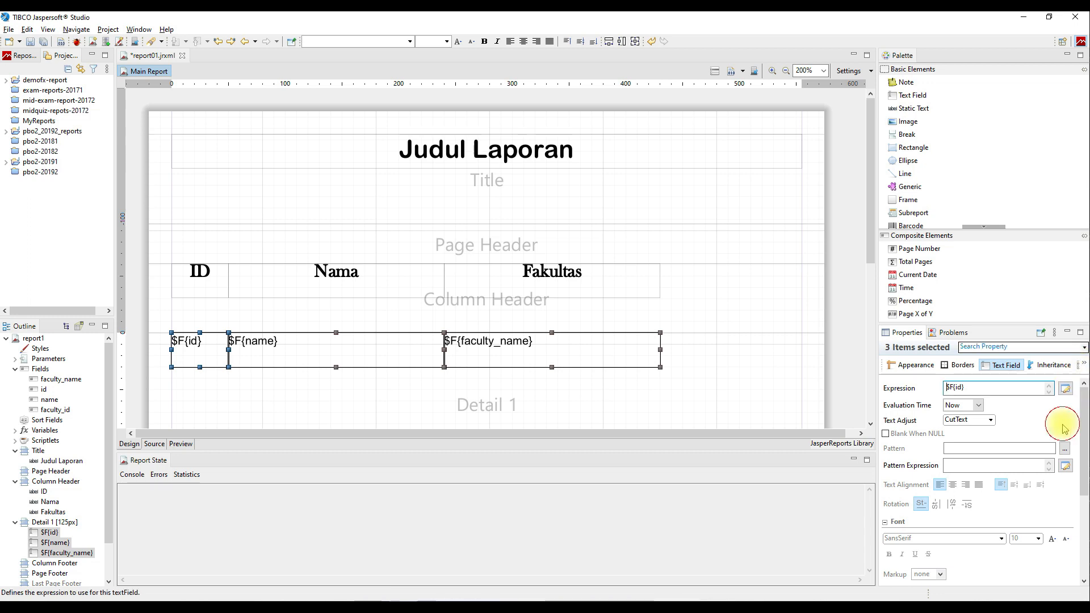
scroll(1039, 433, "down", 1)
left_click(1002, 513)
scroll(965, 546, "down", 10)
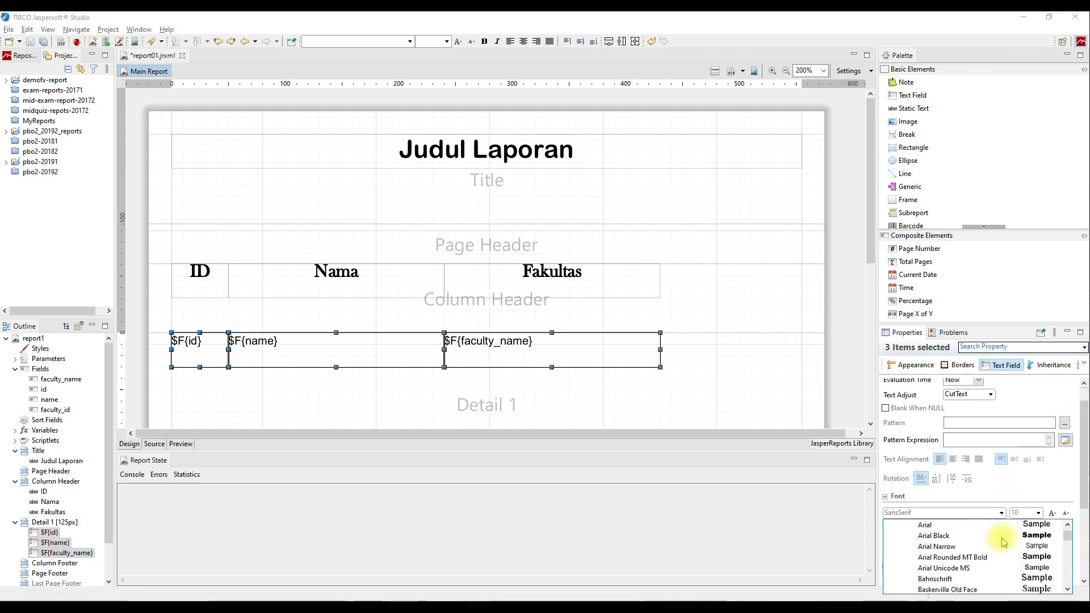
key("Escape")
left_click(1050, 513)
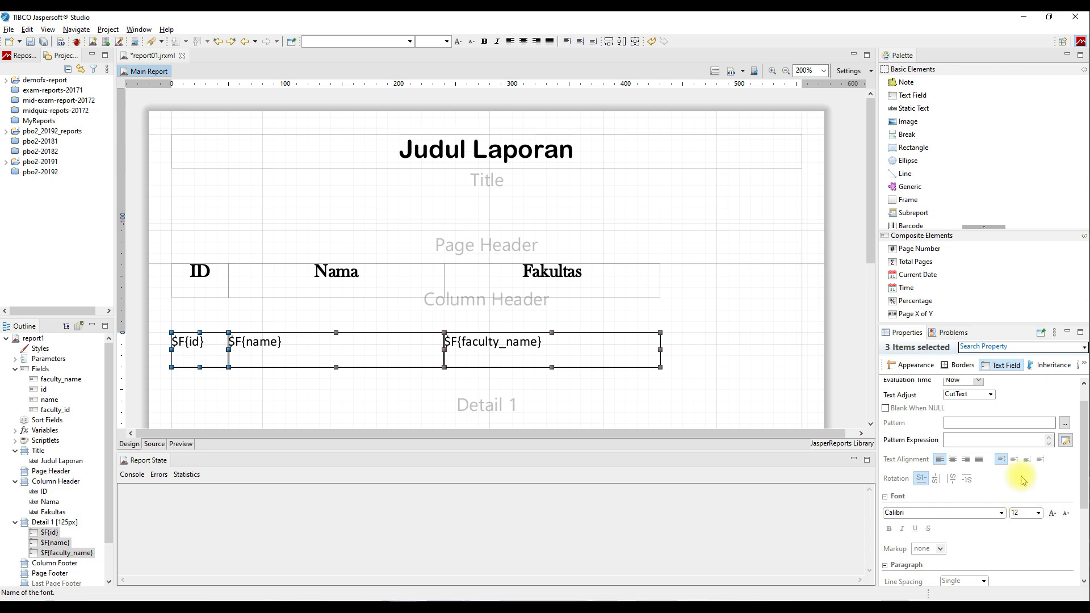
left_click(786, 388)
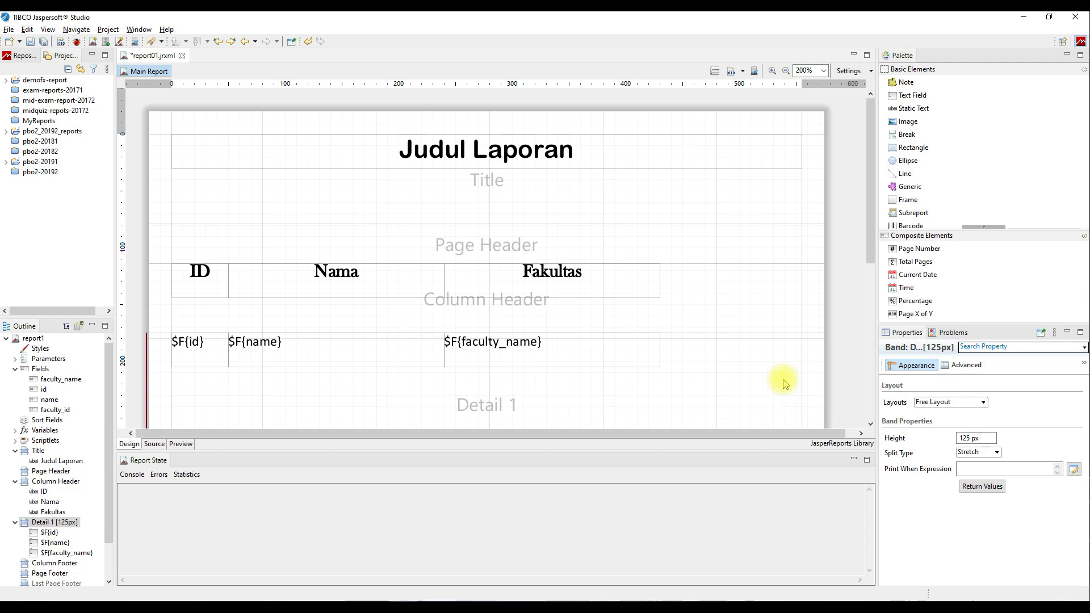
Give all six header labels and detail fields uniform padding 5 and solid 1 px borders on every side.
left_click_drag(727, 394, 155, 244)
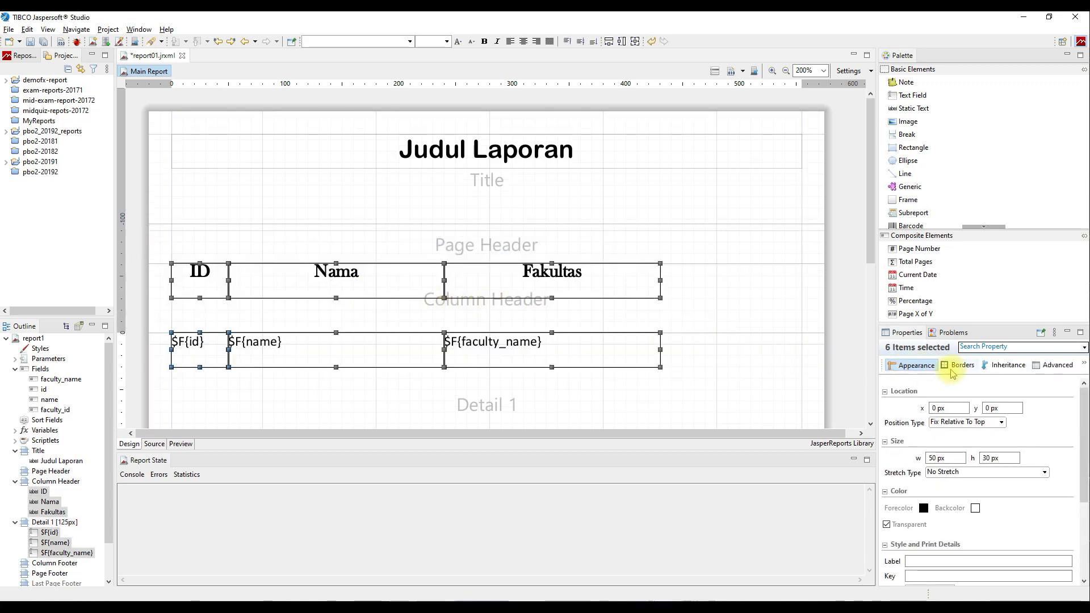
left_click(961, 367)
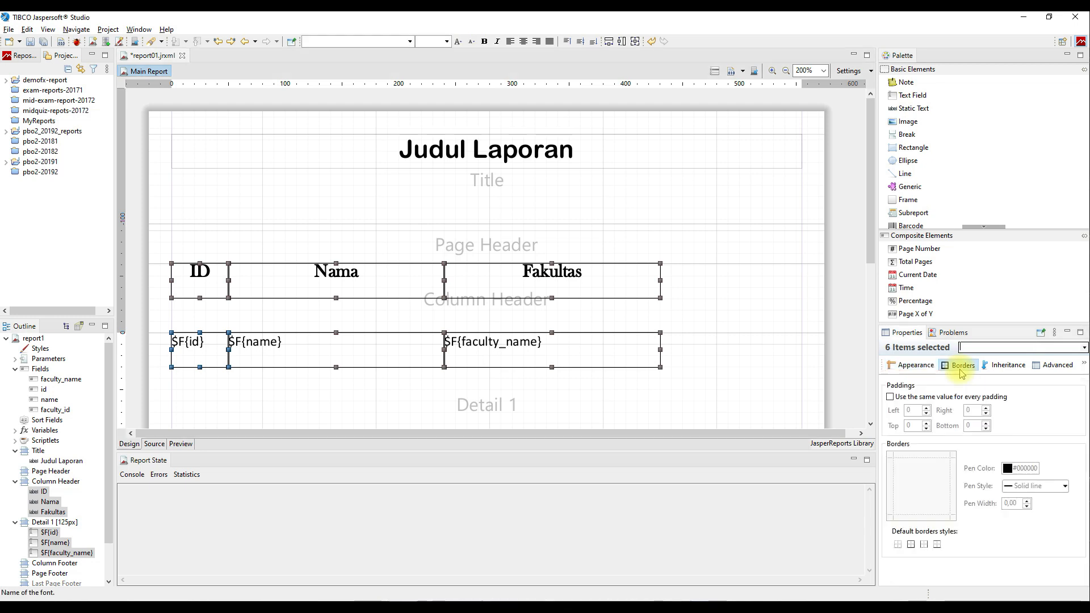
left_click(945, 397)
left_click(927, 407)
left_click(927, 408)
left_click(927, 408)
left_click(926, 408)
left_click(927, 407)
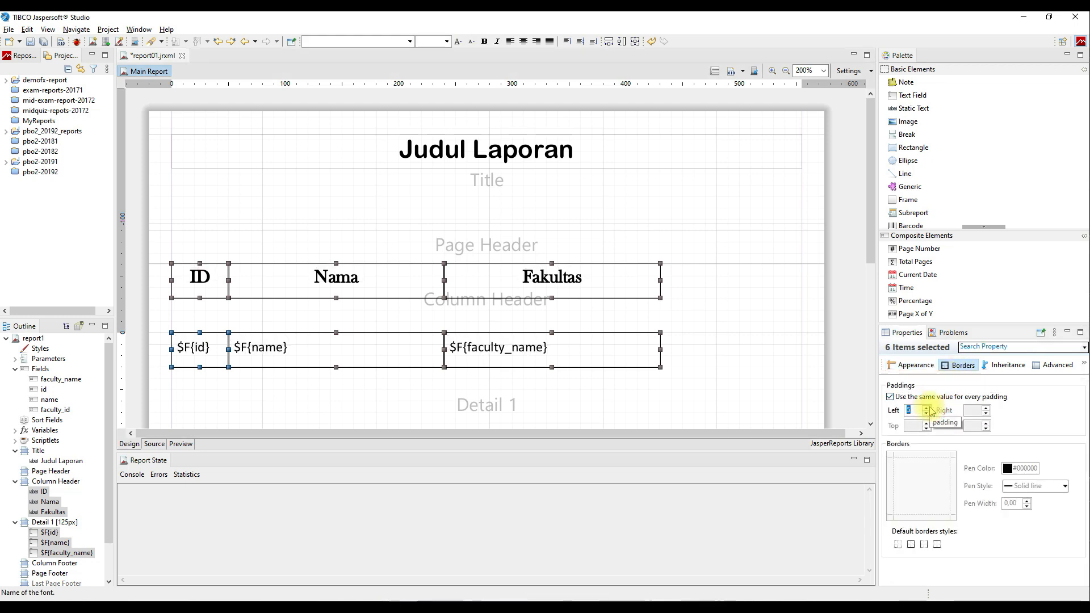
left_click(912, 545)
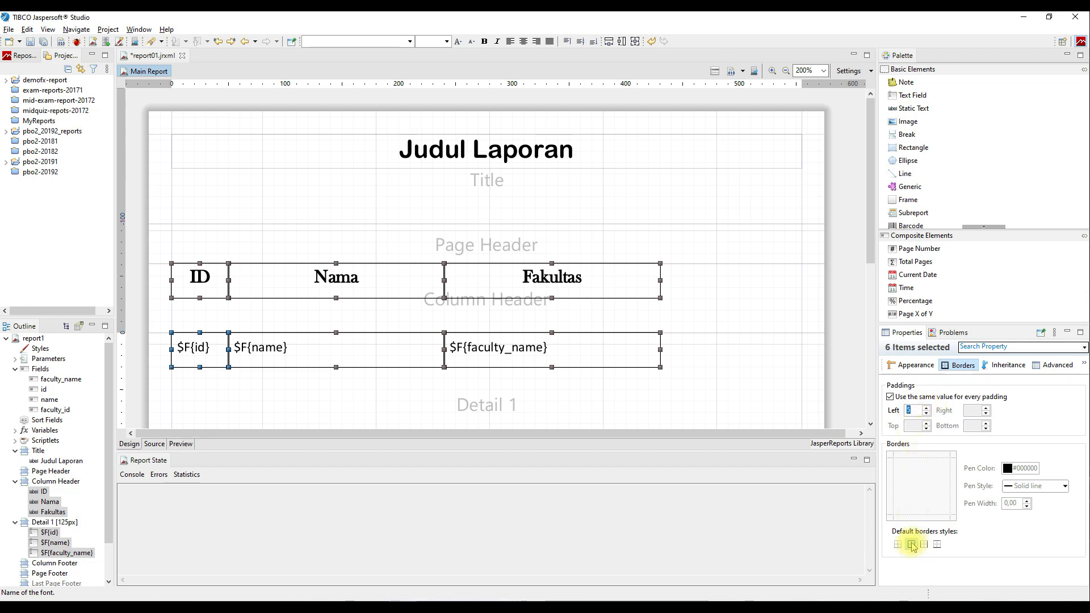
left_click(794, 407)
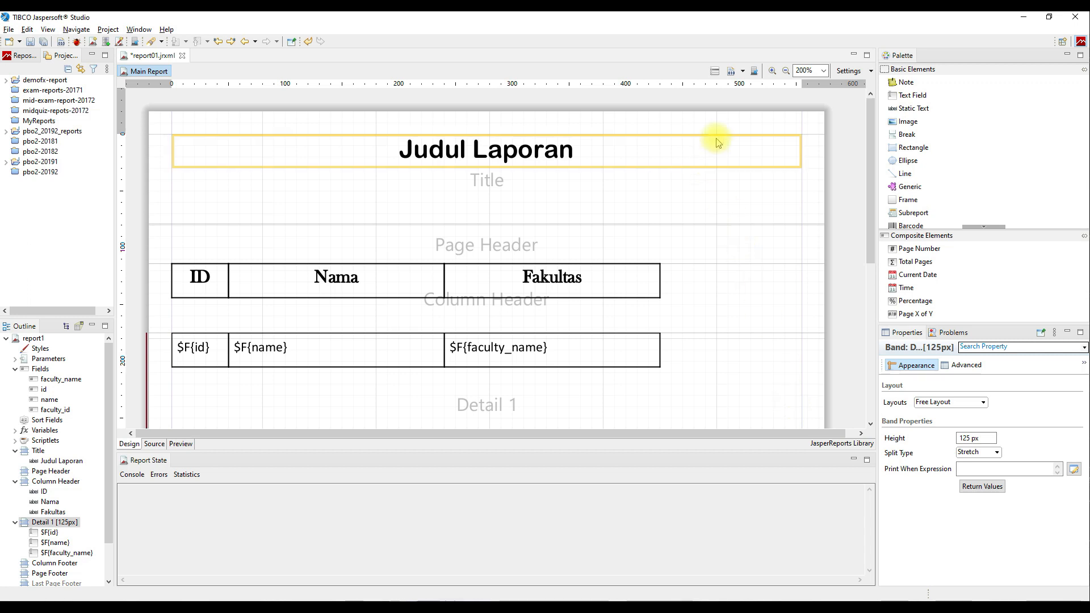
Save and compile report01.jrxml, then preview it with its four data rows.
left_click(732, 75)
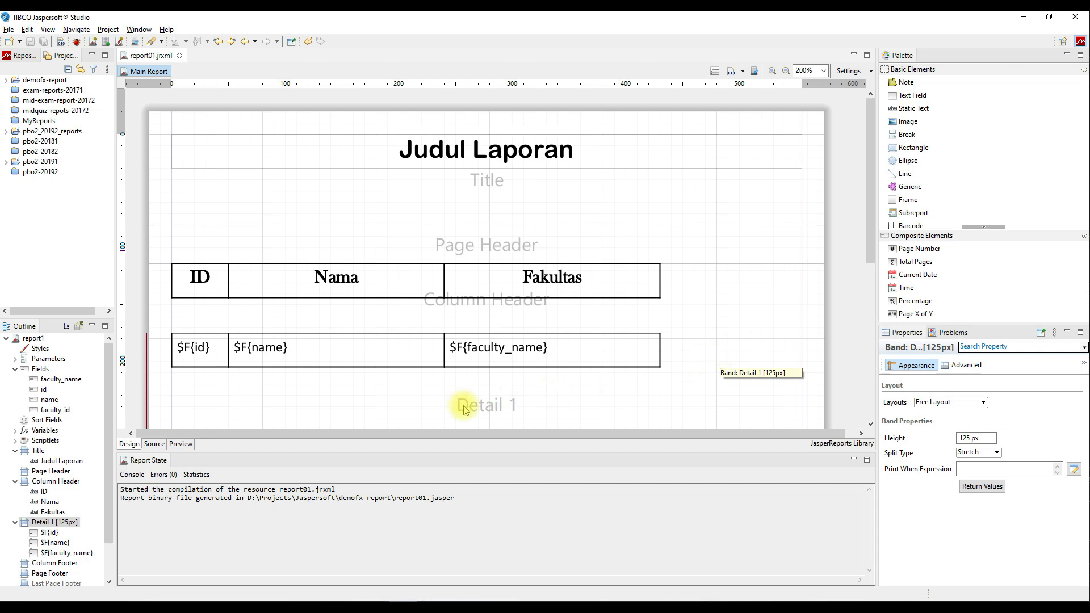
left_click(181, 445)
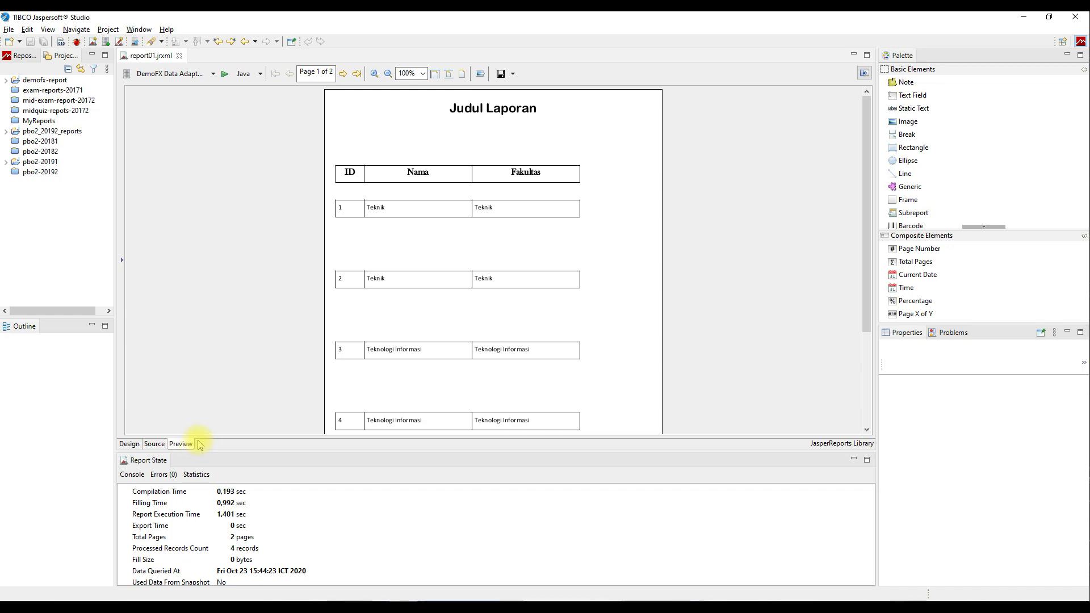
Fit the Detail 1, Column Header and Title bands to their contents in the Design view.
left_click(138, 444)
scroll(677, 302, "down", 3)
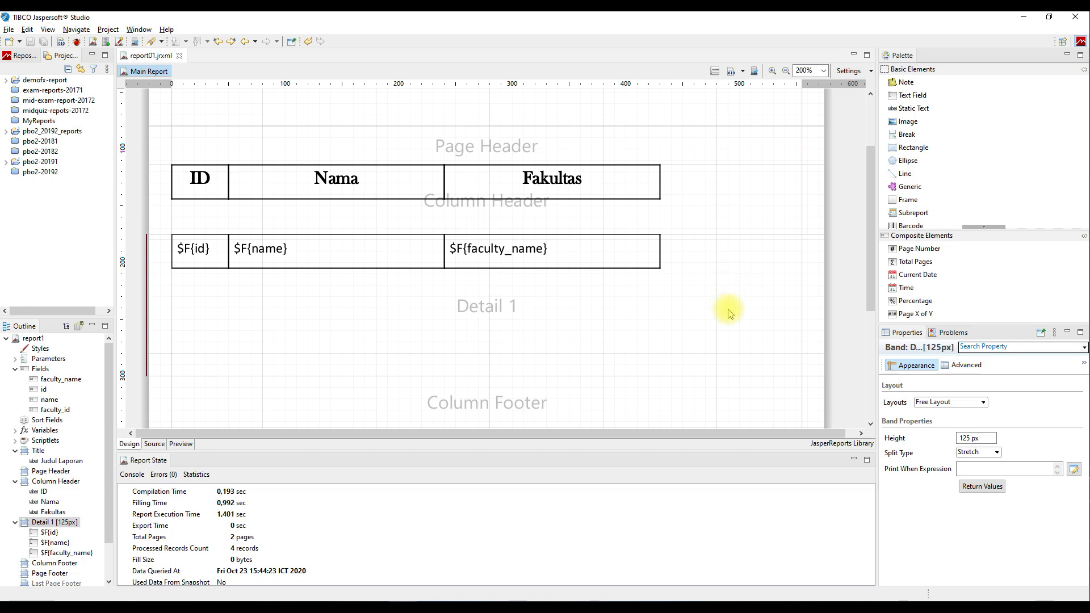
double_click(721, 375)
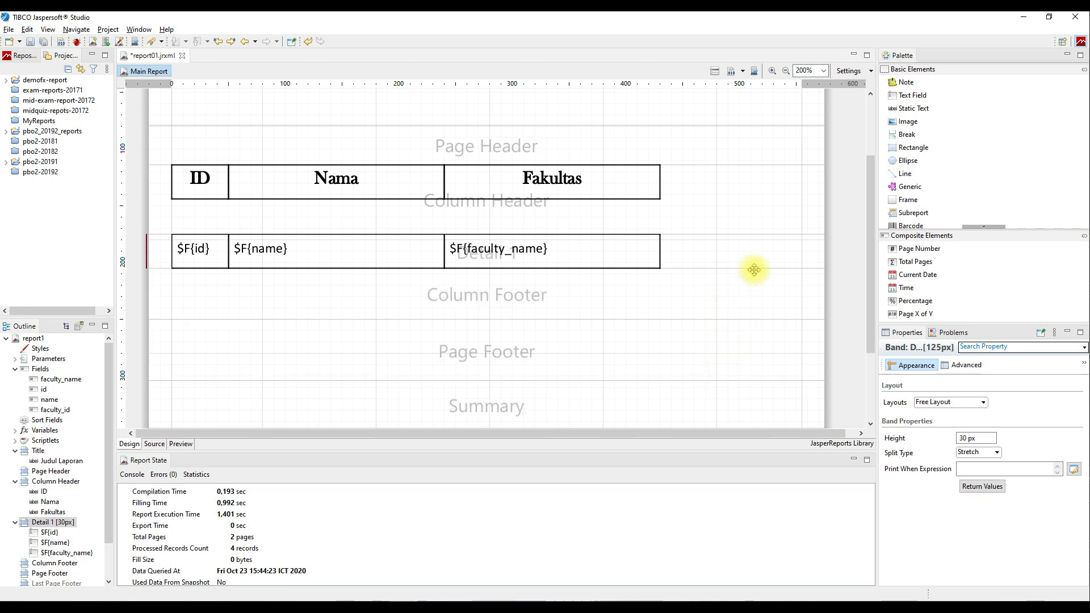
double_click(756, 233)
scroll(757, 235, "up", 3)
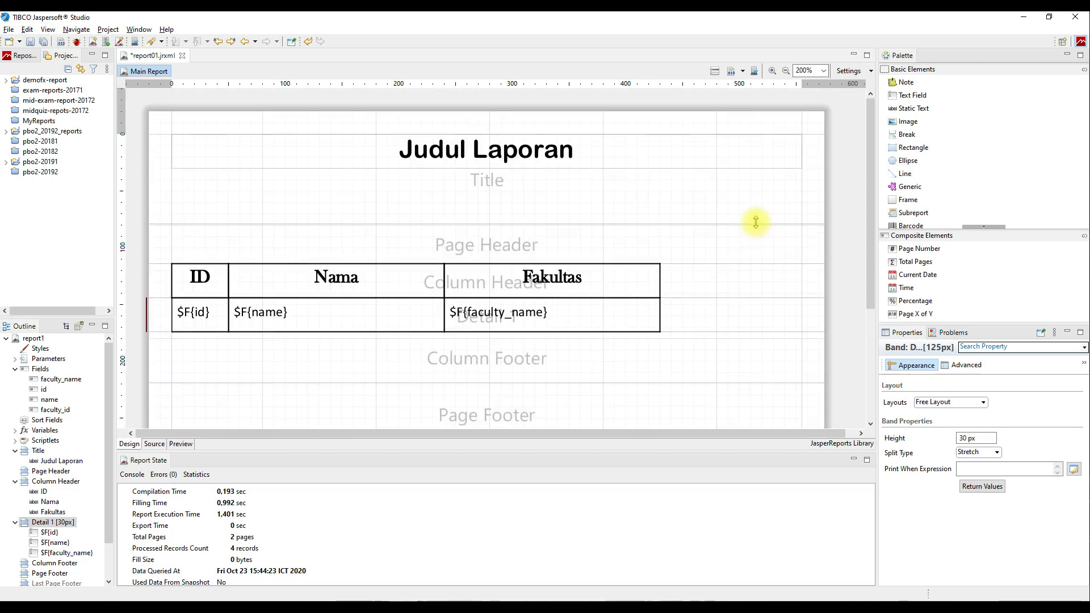
double_click(756, 223)
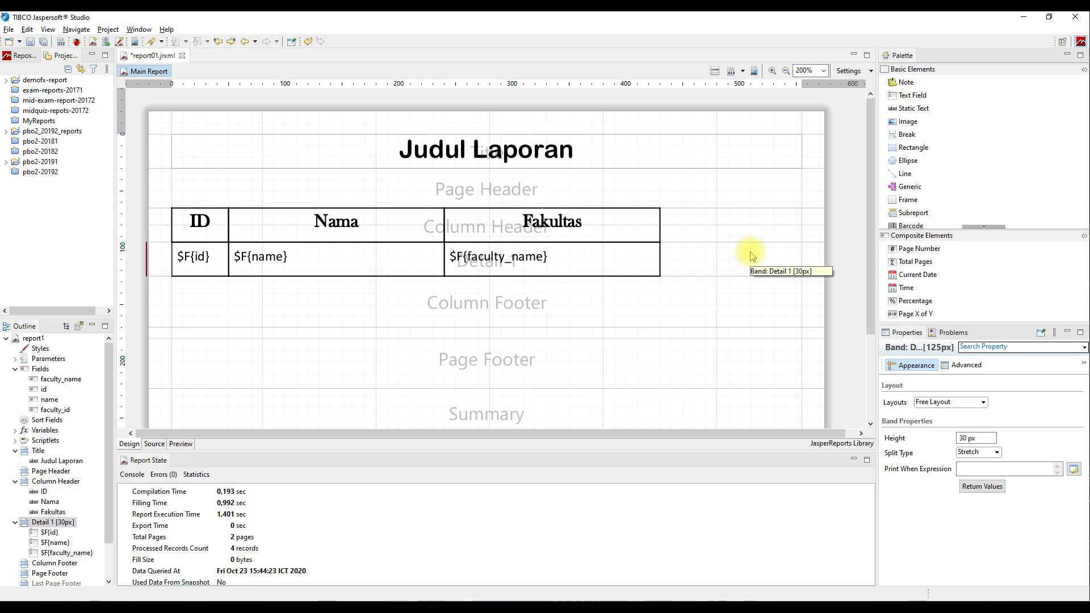
Recompile the report and preview its single page at 200% zoom.
left_click(735, 73)
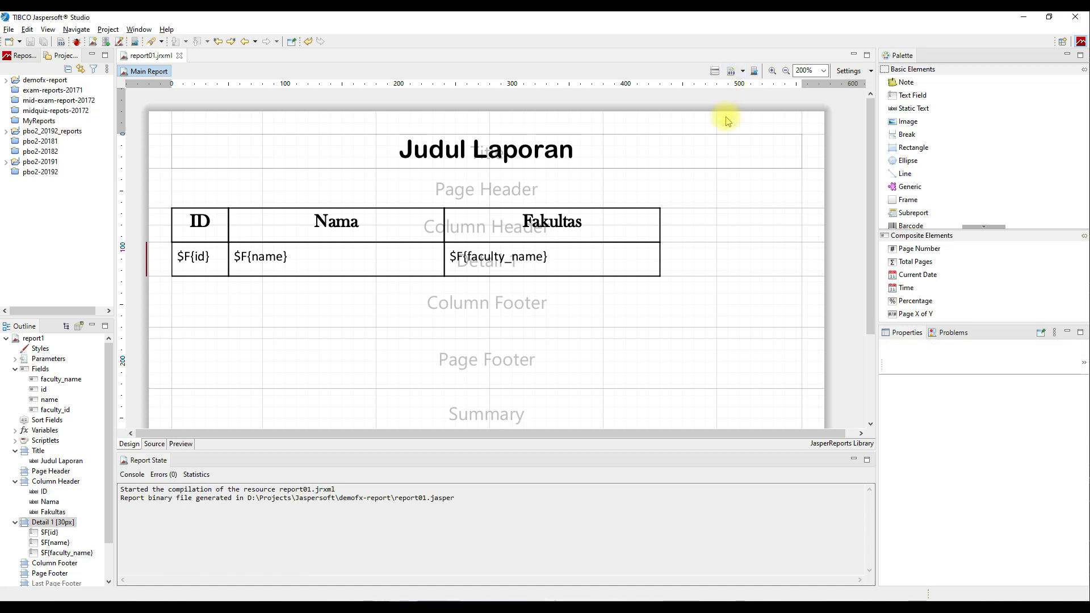
left_click(181, 444)
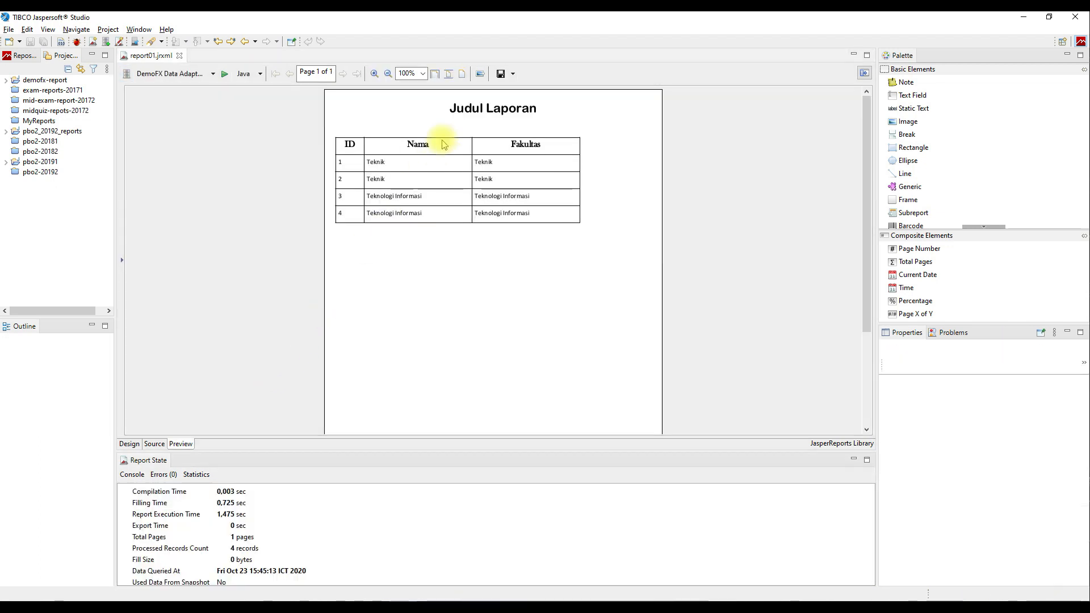
left_click(424, 74)
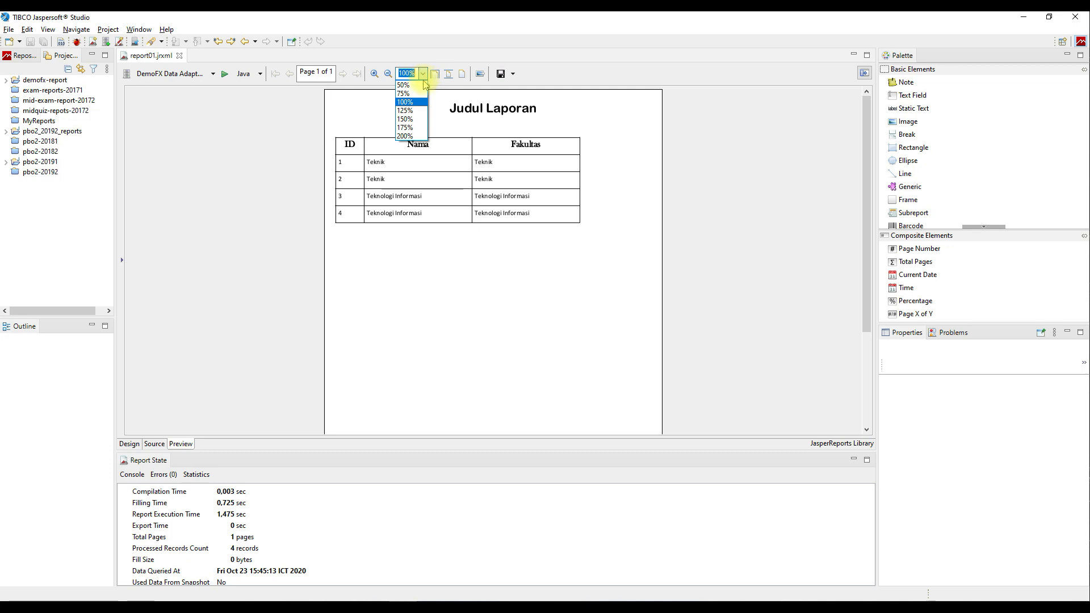
left_click(413, 136)
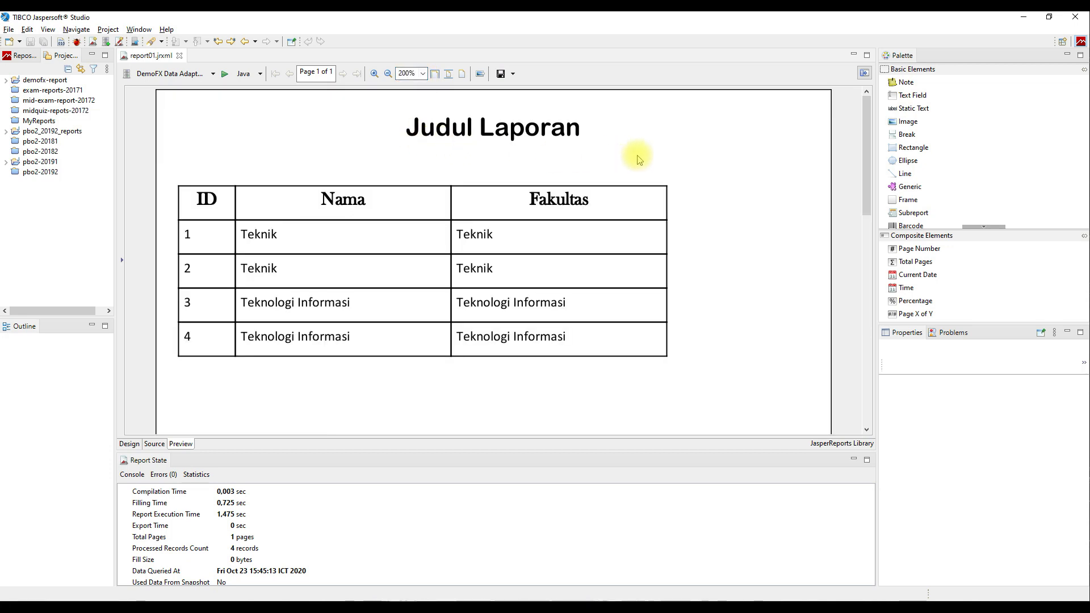